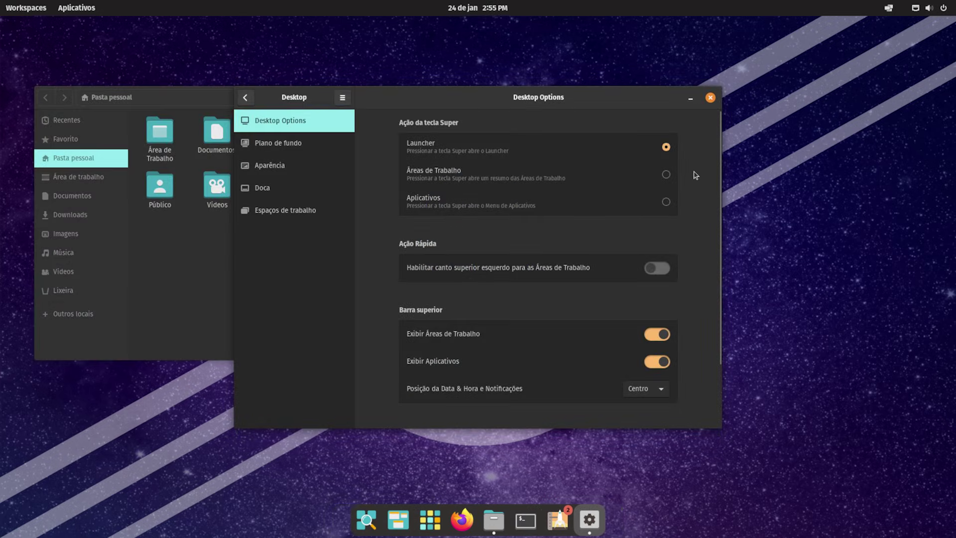
# Step: Review the Desktop Options and enable the upper-left hot corner for Áreas de Trabalho
pyautogui.moveTo(720, 152); pyautogui.dragTo(713, 221)
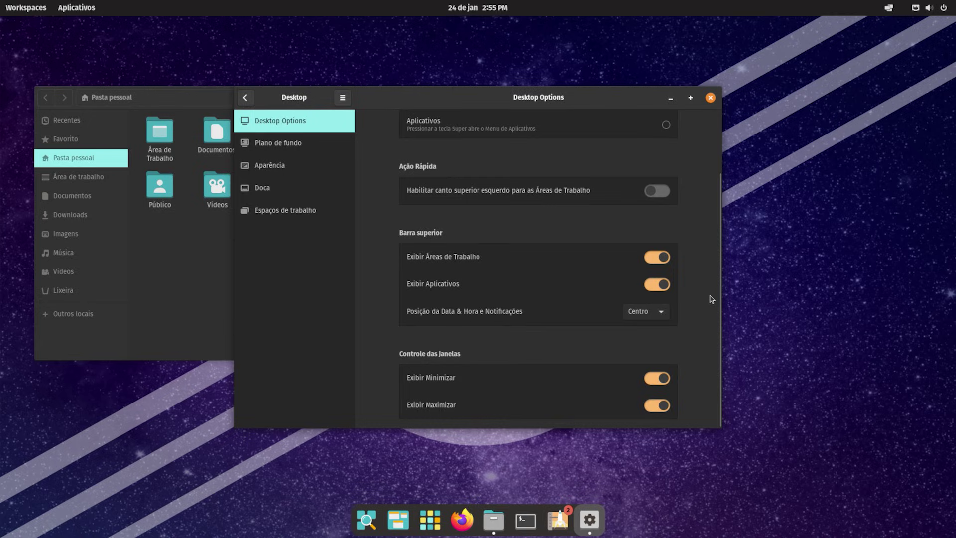
pyautogui.scroll(3, 711, 299)
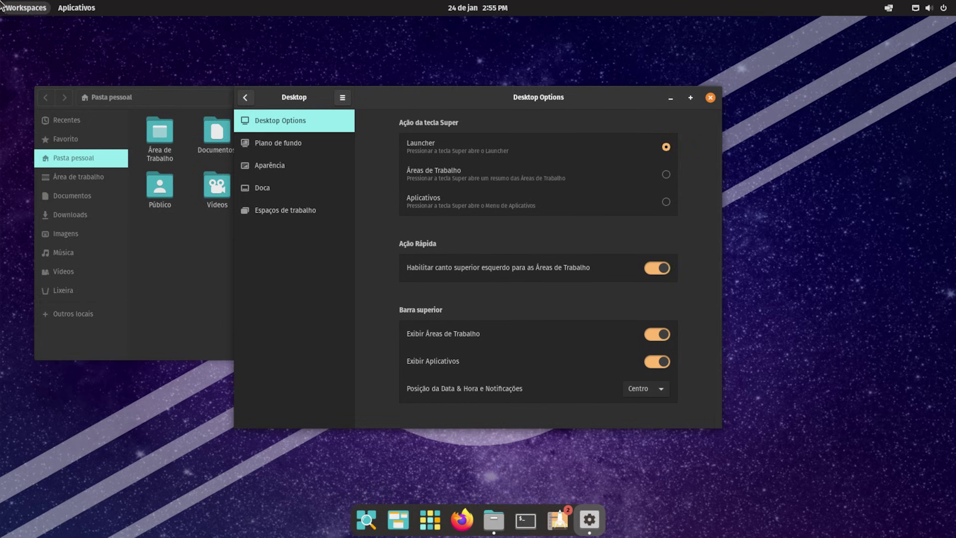
# Step: Set the dock's icon action to Abrir, Minimizar ou Visualizar Janelas
pyautogui.moveTo(805, 190); pyautogui.dragTo(805, 206)
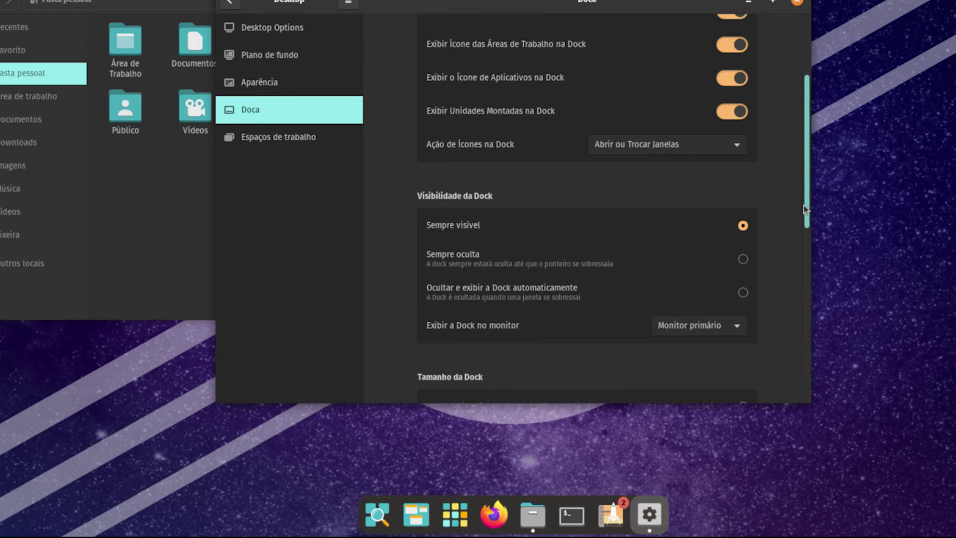
pyautogui.click(719, 148)
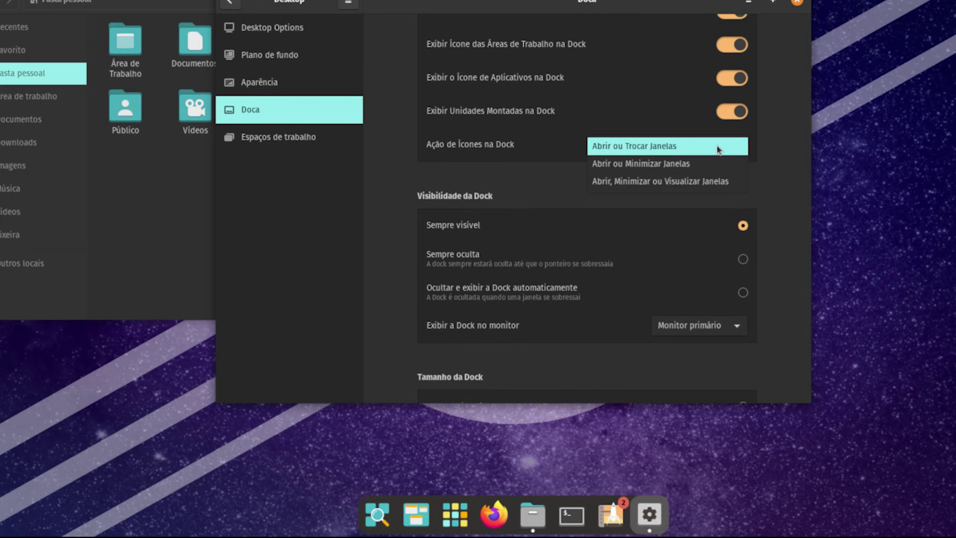
pyautogui.click(698, 181)
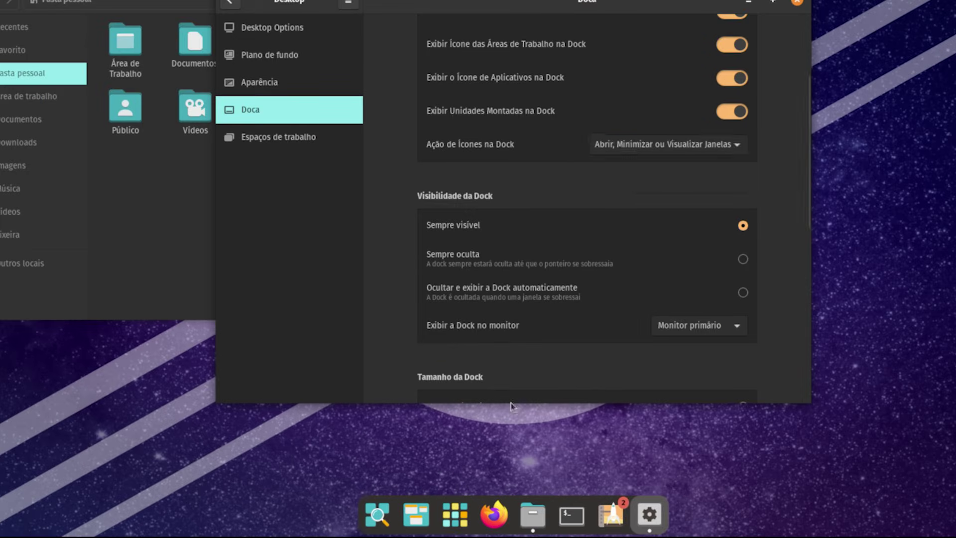
# Step: Test the dock icon action with Files, selecting one of its Pasta pessoal windows from the previews
pyautogui.click(526, 519)
pyautogui.click(531, 520)
pyautogui.click(534, 521)
pyautogui.click(534, 520)
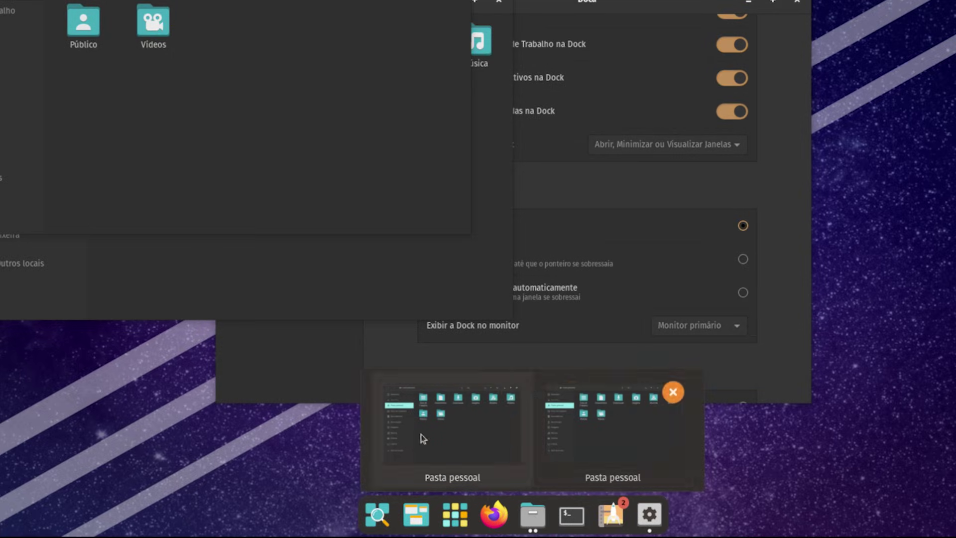
pyautogui.click(556, 447)
# Step: Return to the Doca settings and review the dock's size and screen position options
pyautogui.click(786, 315)
pyautogui.moveTo(810, 206); pyautogui.dragTo(792, 320)
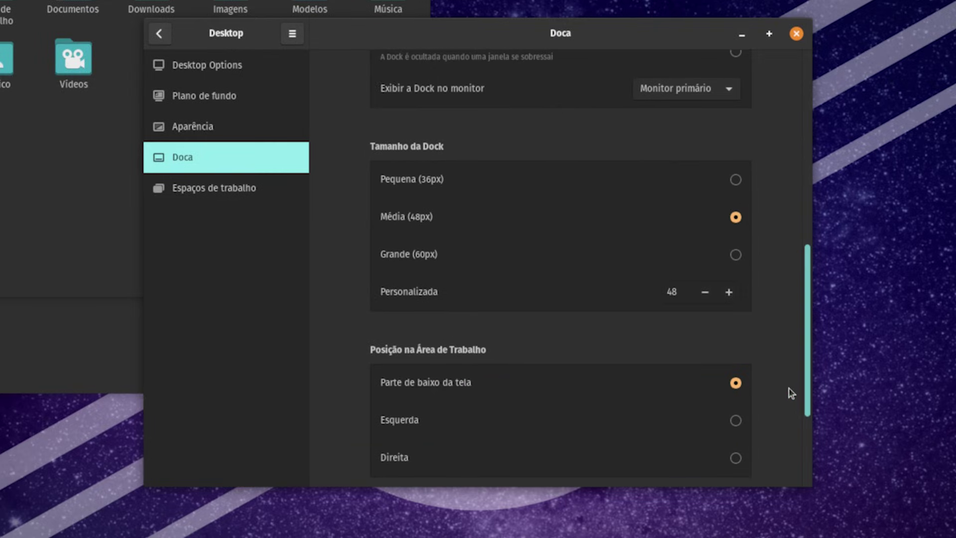
pyautogui.moveTo(792, 393); pyautogui.dragTo(789, 470)
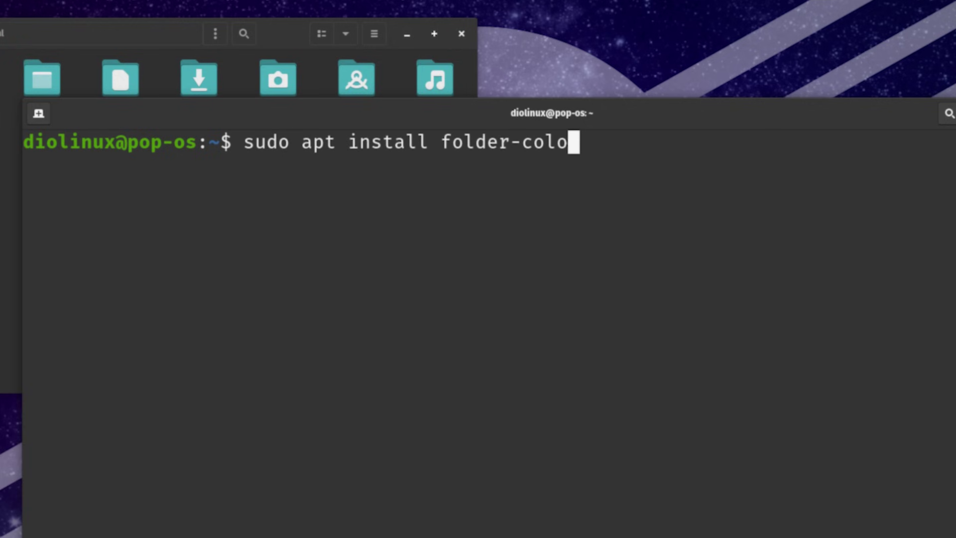
# Step: Install folder-color and gnome-sushi with sudo apt install, entering the account password and accepting the installation
pyautogui.write('r gnome-sush')
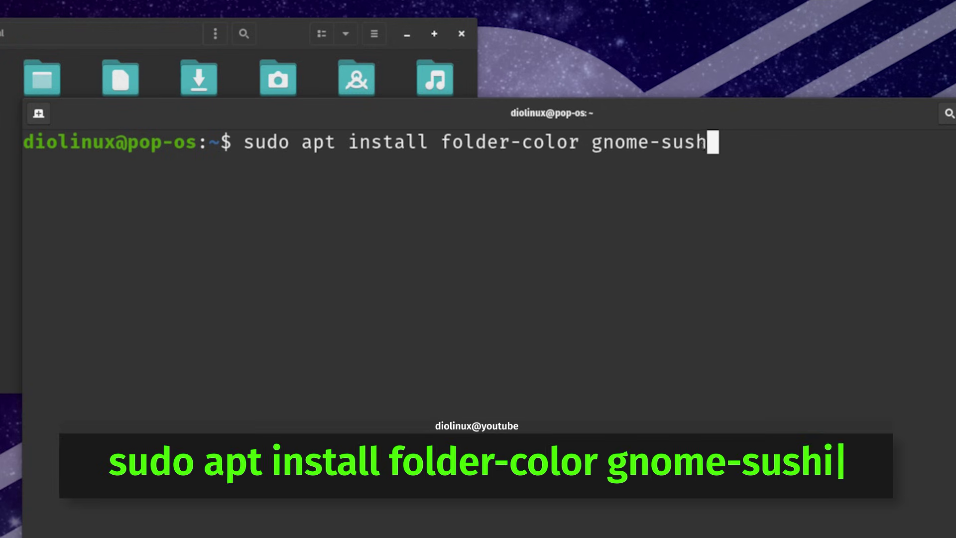
pyautogui.press('Return')
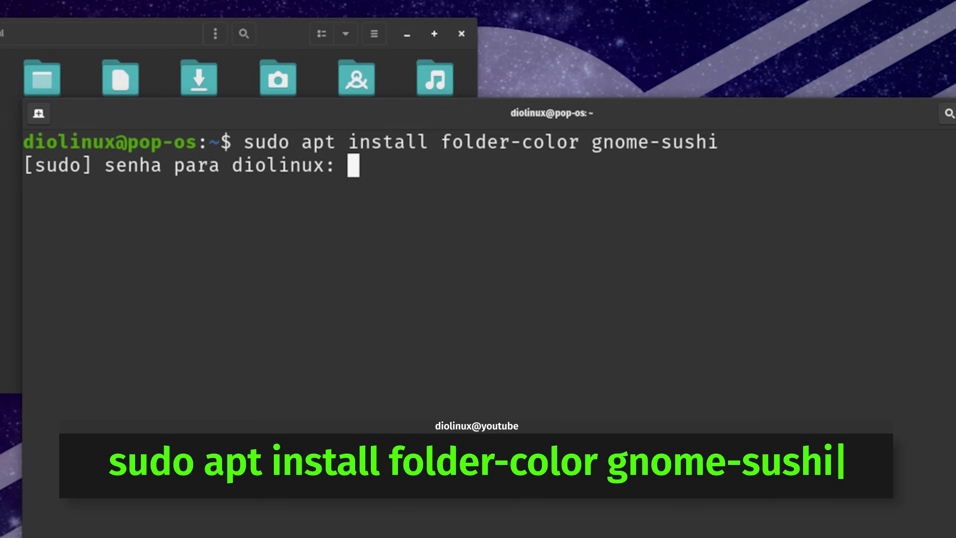
pyautogui.press('Return')
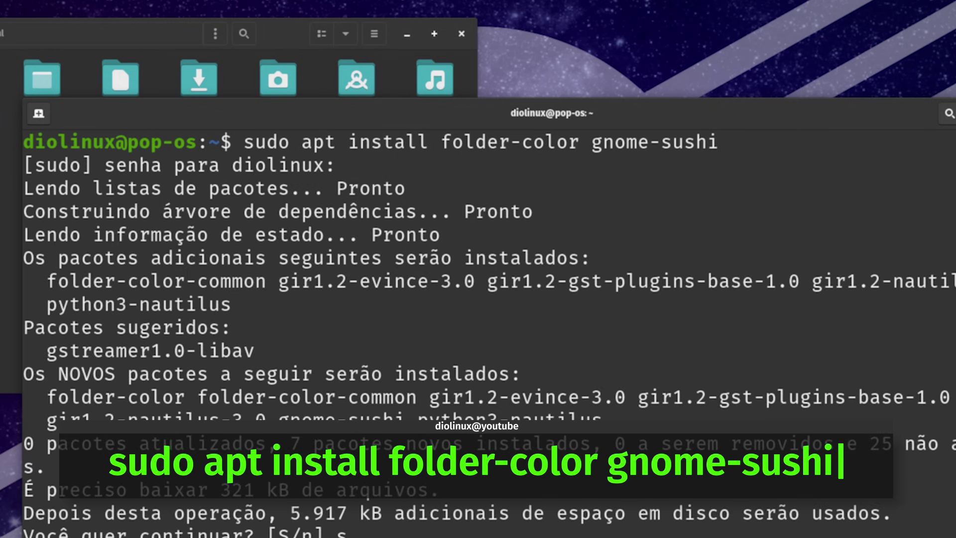
pyautogui.press('Return')
# Step: Quit the file manager with the command nautilus -q and reopen Files
pyautogui.write('nautilus -q')
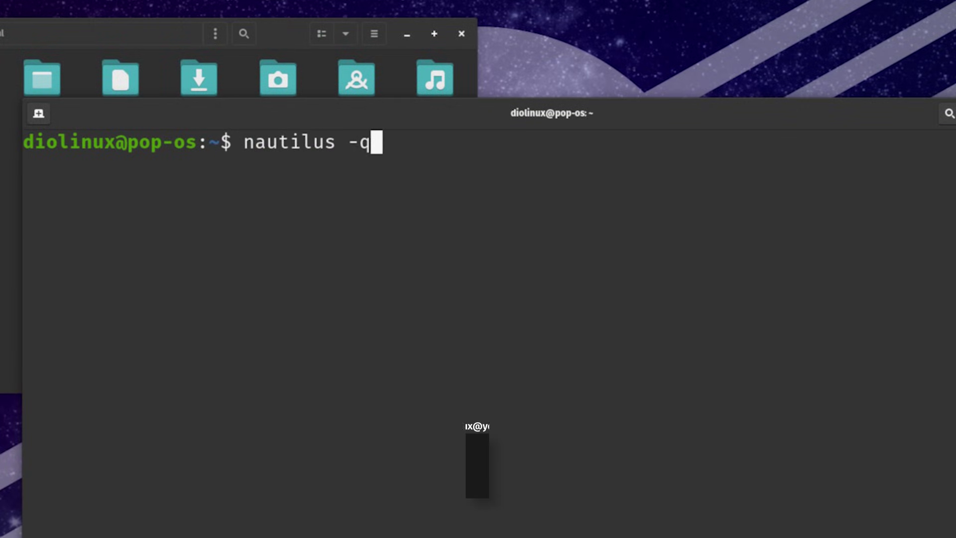
pyautogui.press('Return')
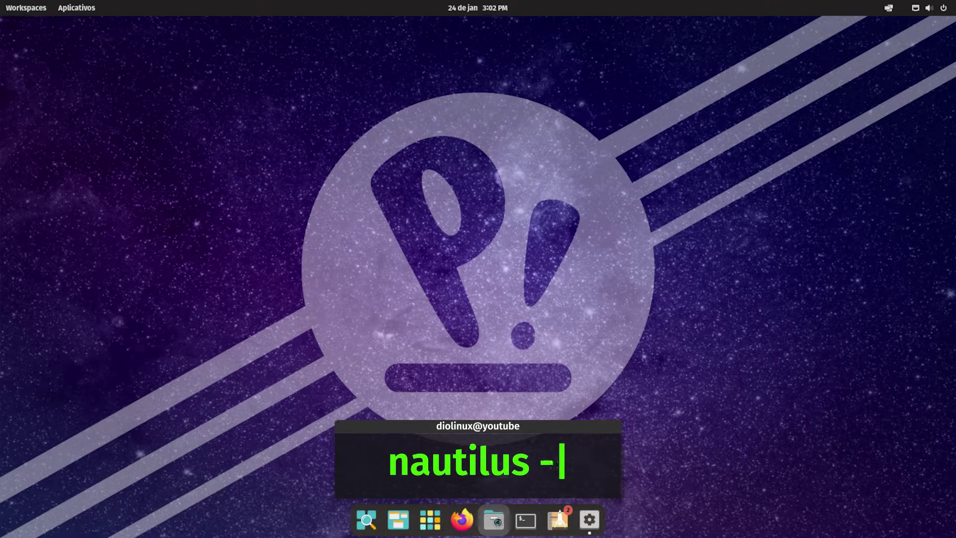
pyautogui.click(495, 521)
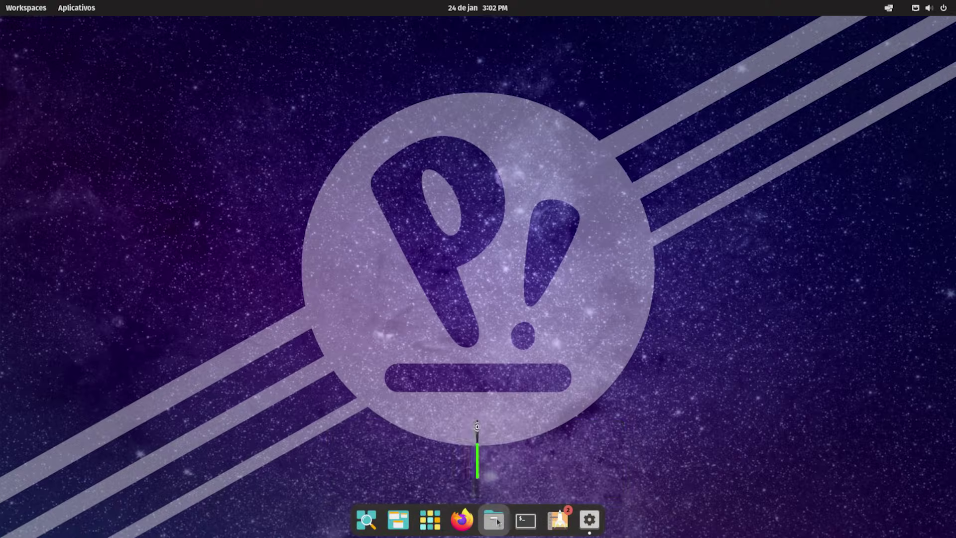
# Step: Create a new folder named diolinux in the Pasta pessoal location
pyautogui.rightClick(267, 227)
pyautogui.click(302, 234)
pyautogui.write('diolinux')
pyautogui.press('Return')
pyautogui.click(303, 235)
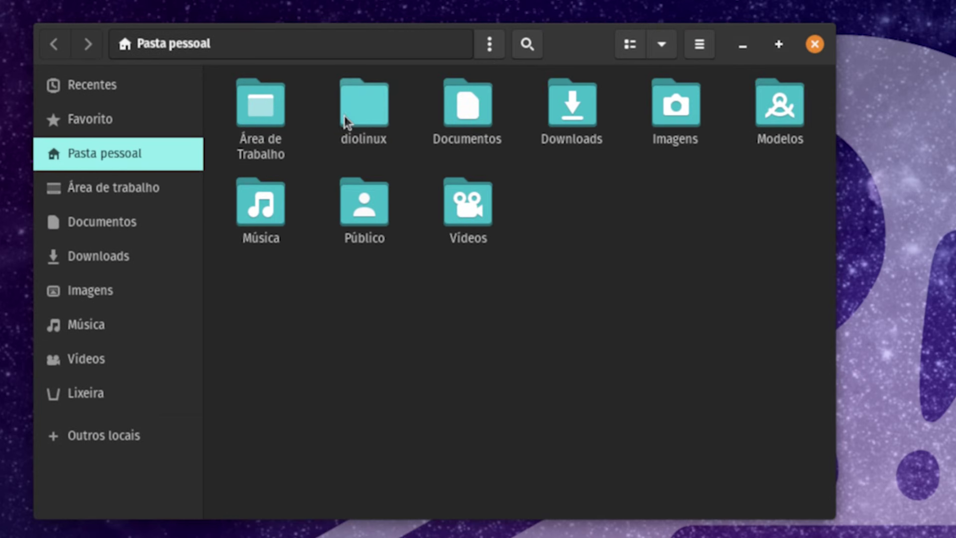
# Step: Change the diolinux folder's color to Magenta
pyautogui.rightClick(345, 115)
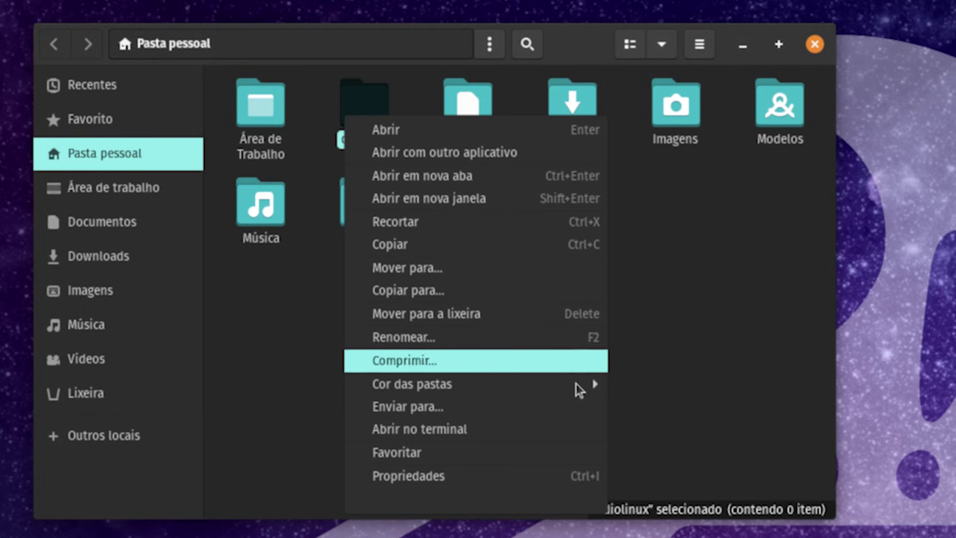
pyautogui.moveTo(550, 394)
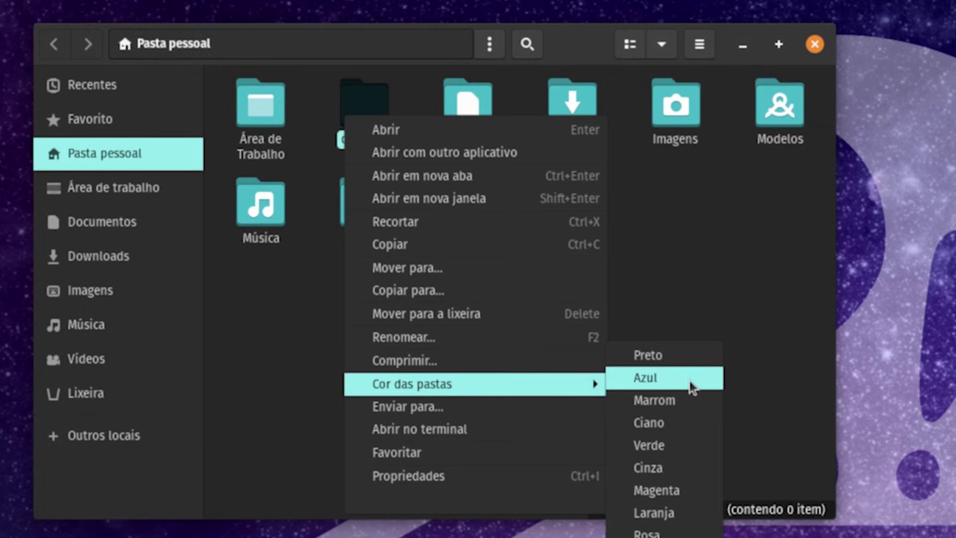
pyautogui.click(658, 495)
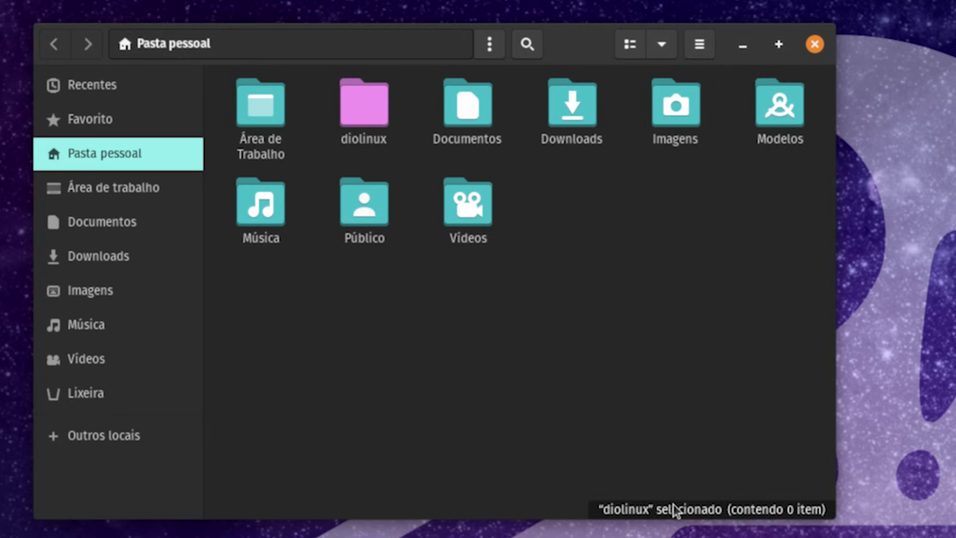
pyautogui.click(389, 110)
pyautogui.click(635, 310)
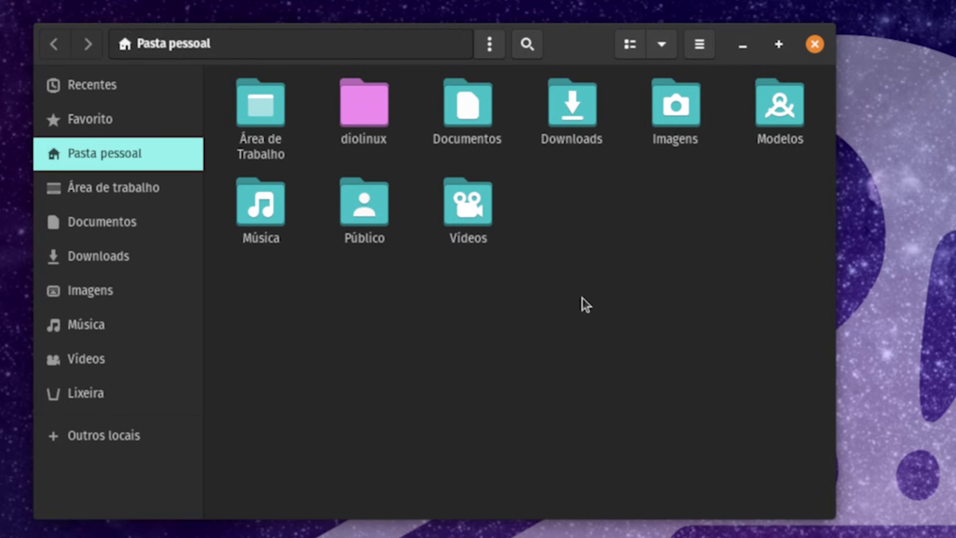
# Step: Add a green check mark emblem to the diolinux folder
pyautogui.rightClick(377, 122)
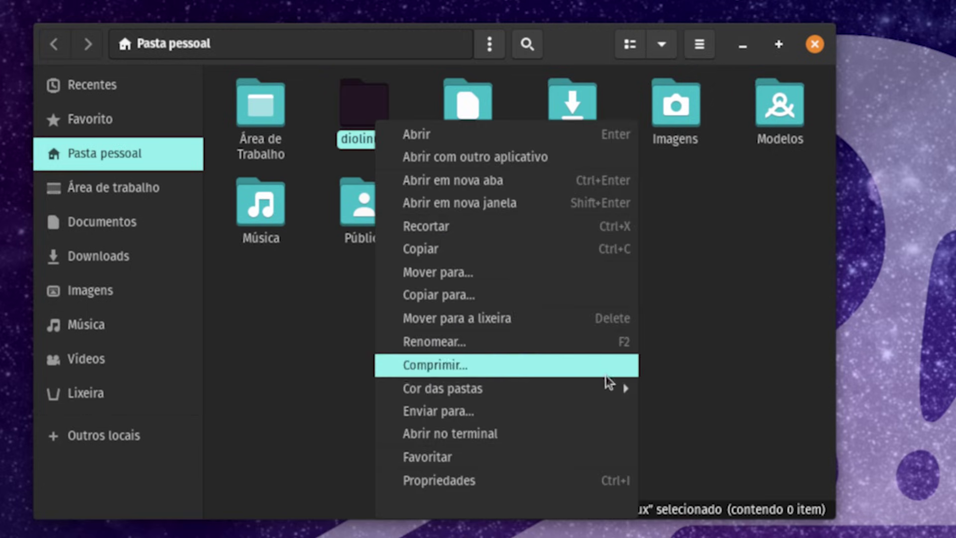
pyautogui.moveTo(602, 393)
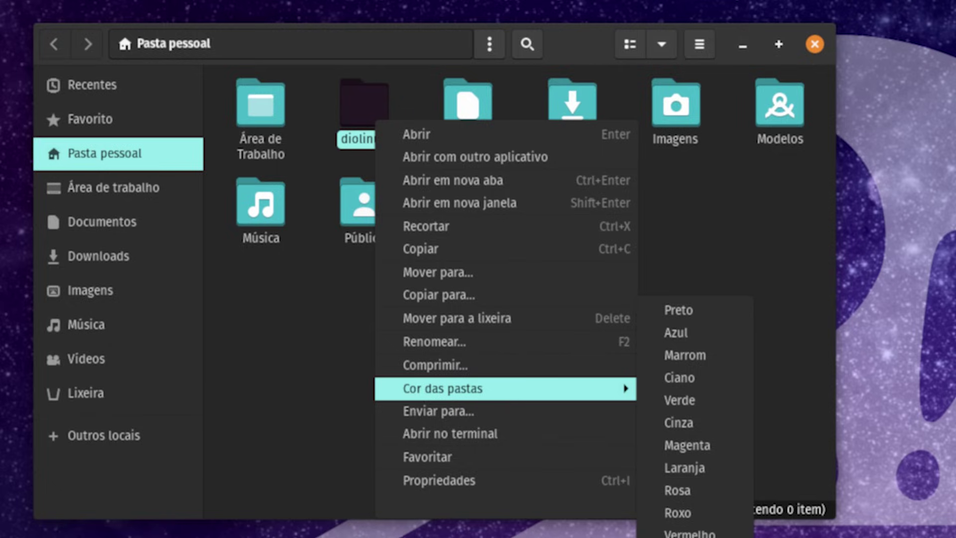
pyautogui.click(678, 490)
pyautogui.click(354, 115)
pyautogui.click(668, 243)
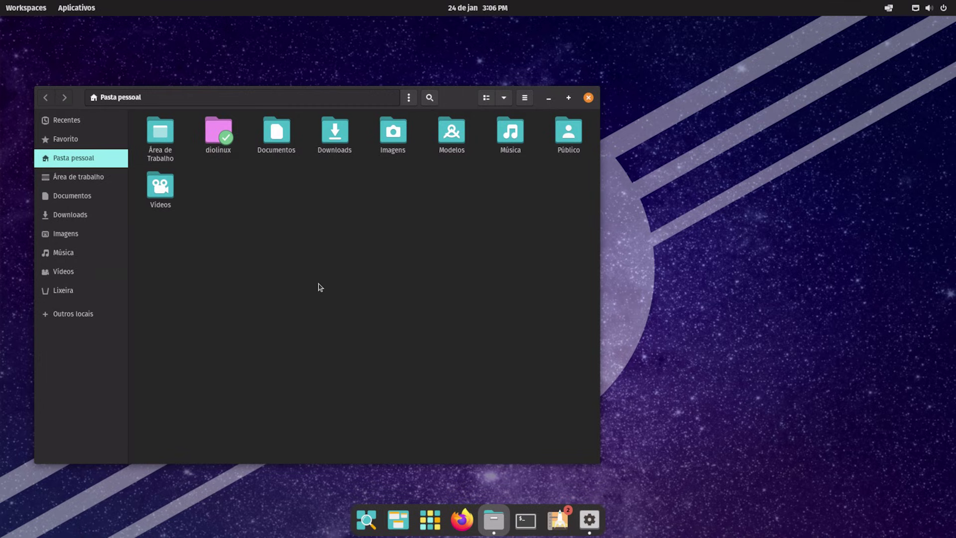
# Step: Preview the JPG image in the Downloads folder and view it in Visualizador de imagens from the preview
pyautogui.click(93, 215)
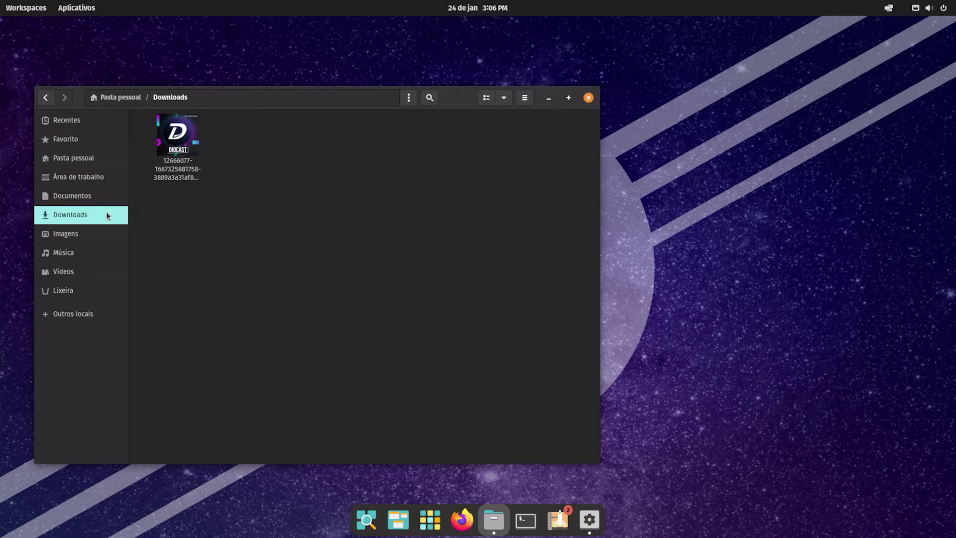
pyautogui.click(198, 176)
pyautogui.press('space')
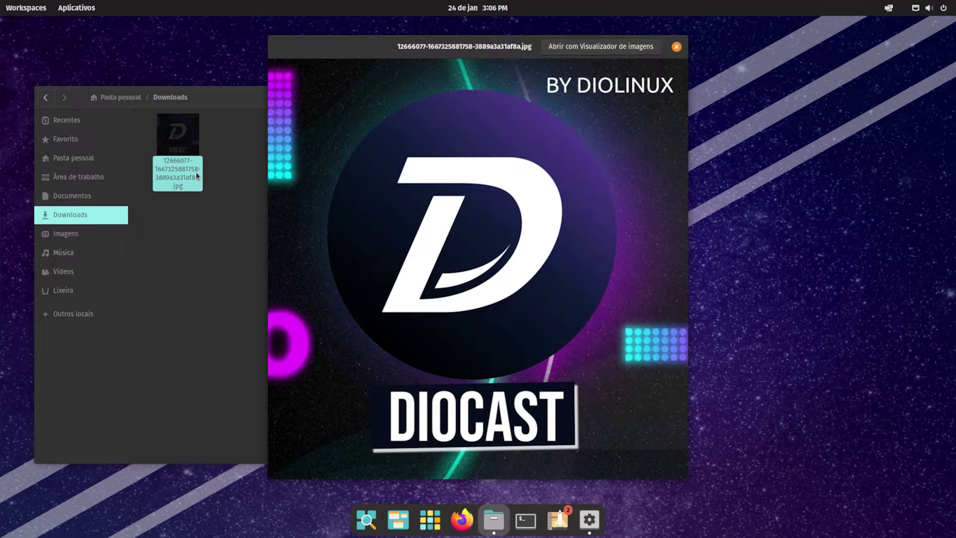
pyautogui.click(608, 48)
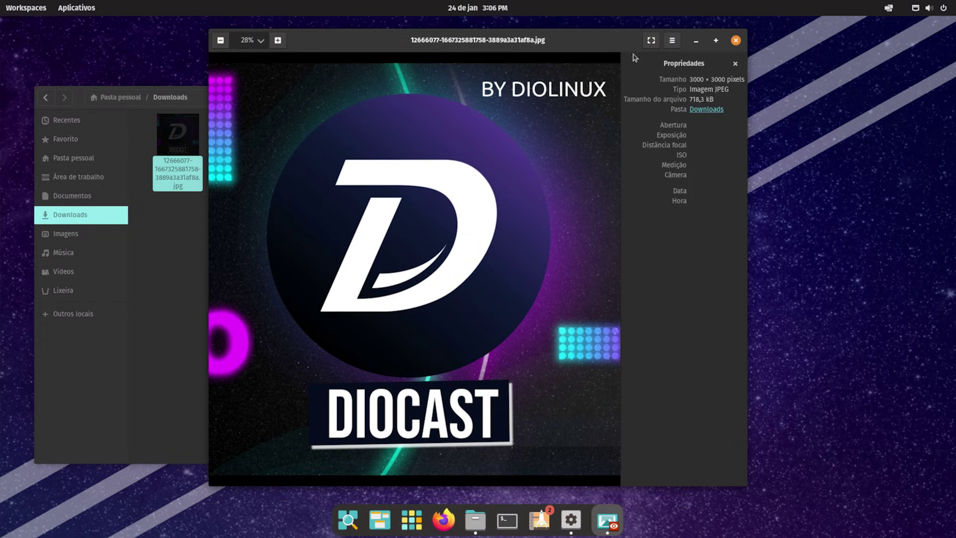
pyautogui.click(735, 41)
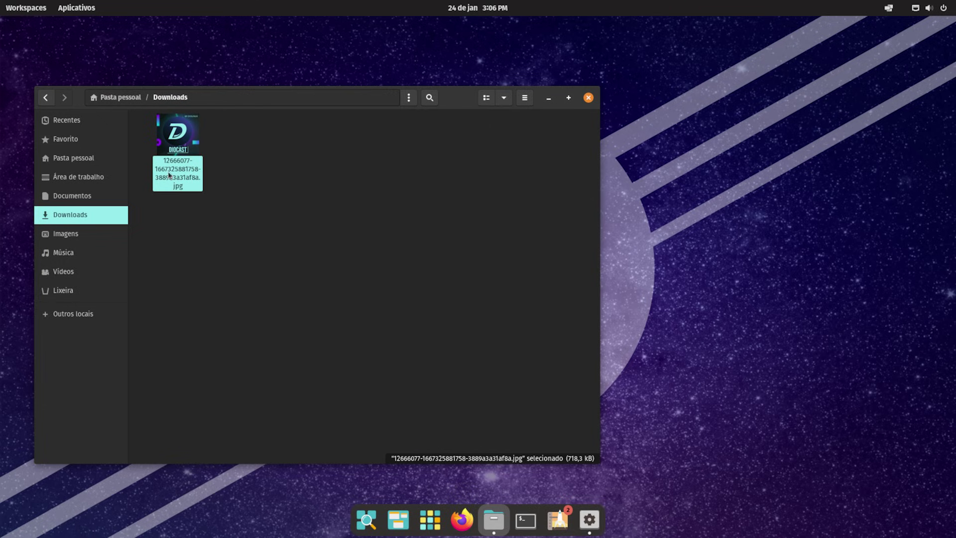
# Step: Show the quick preview of the Downloads image again and close it
pyautogui.press('space')
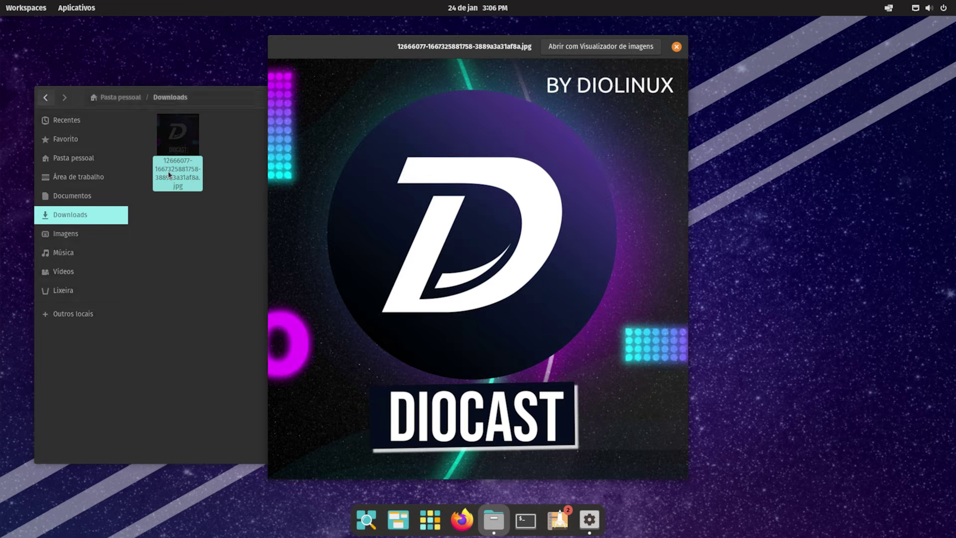
pyautogui.click(677, 48)
pyautogui.click(277, 227)
pyautogui.click(197, 176)
pyautogui.press('space')
pyautogui.click(677, 48)
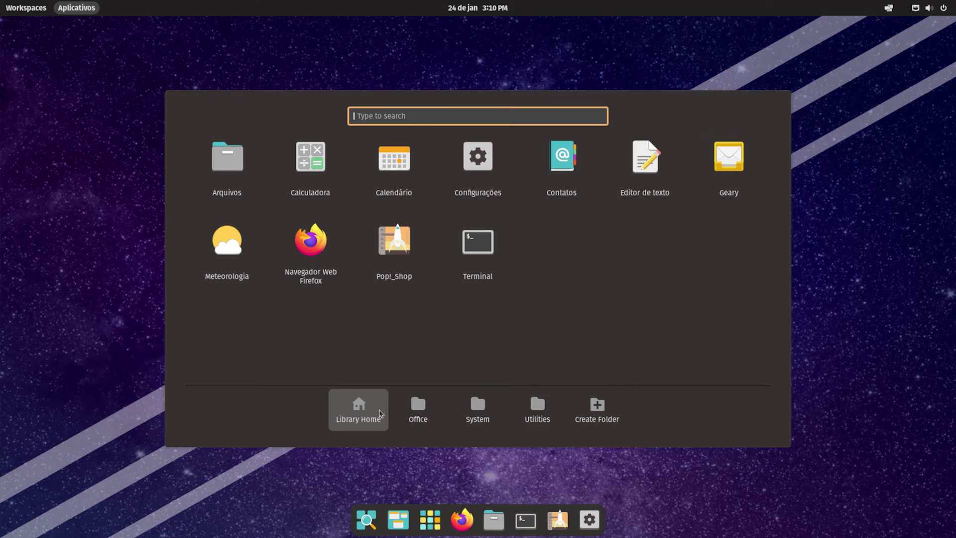
# Step: Sort Library Home apps into folders, including Meteorologia into Utilities, Calendário into Office and Calculadora into System
pyautogui.moveTo(229, 256); pyautogui.dragTo(549, 404)
pyautogui.moveTo(396, 162); pyautogui.dragTo(418, 408)
pyautogui.moveTo(480, 174); pyautogui.dragTo(418, 407)
pyautogui.moveTo(312, 162); pyautogui.dragTo(480, 406)
pyautogui.moveTo(563, 174); pyautogui.dragTo(529, 405)
pyautogui.click(538, 410)
# Step: Create a new application library folder named Resolve
pyautogui.click(598, 409)
pyautogui.write('Resolve')
pyautogui.press('Return')
# Step: Browse the Office, Library Home, System and Utilities groups in the application library and close it
pyautogui.click(389, 410)
pyautogui.click(329, 409)
pyautogui.click(508, 409)
pyautogui.click(568, 410)
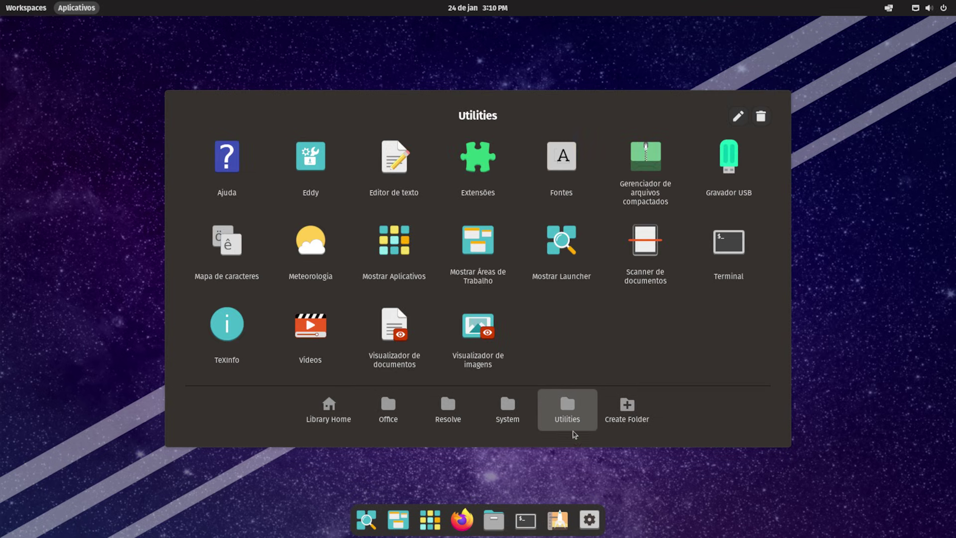
pyautogui.click(684, 492)
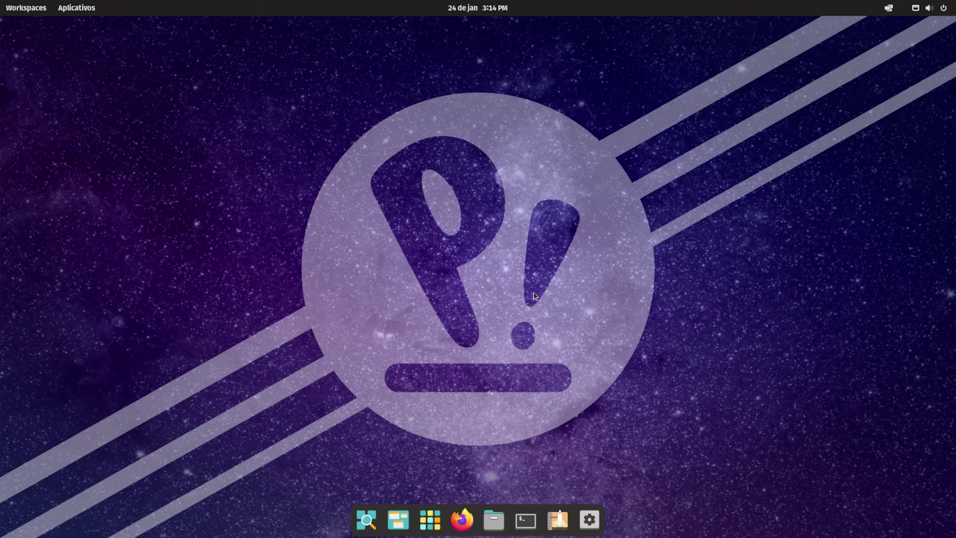
# Step: Set the time format to 24 horas in the Data & hora settings
pyautogui.click(487, 13)
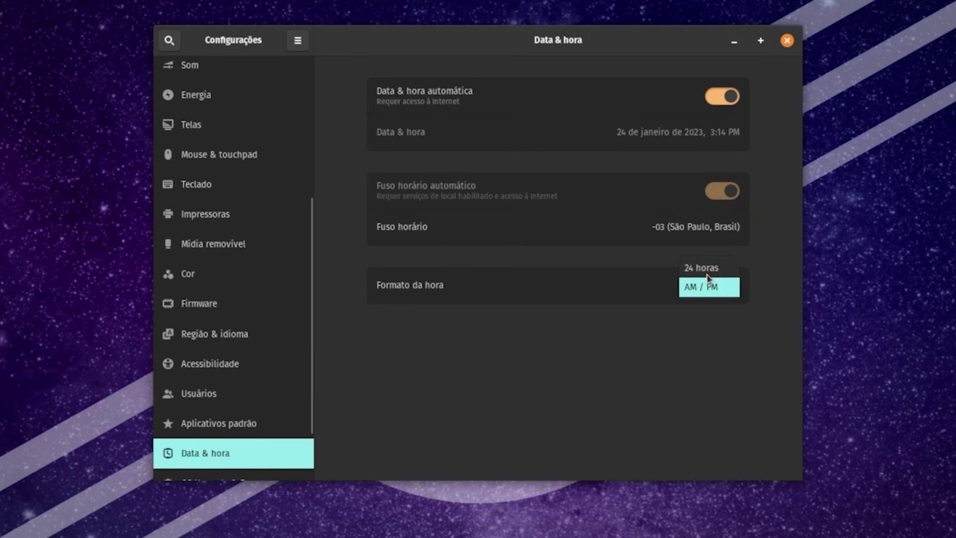
pyautogui.click(709, 271)
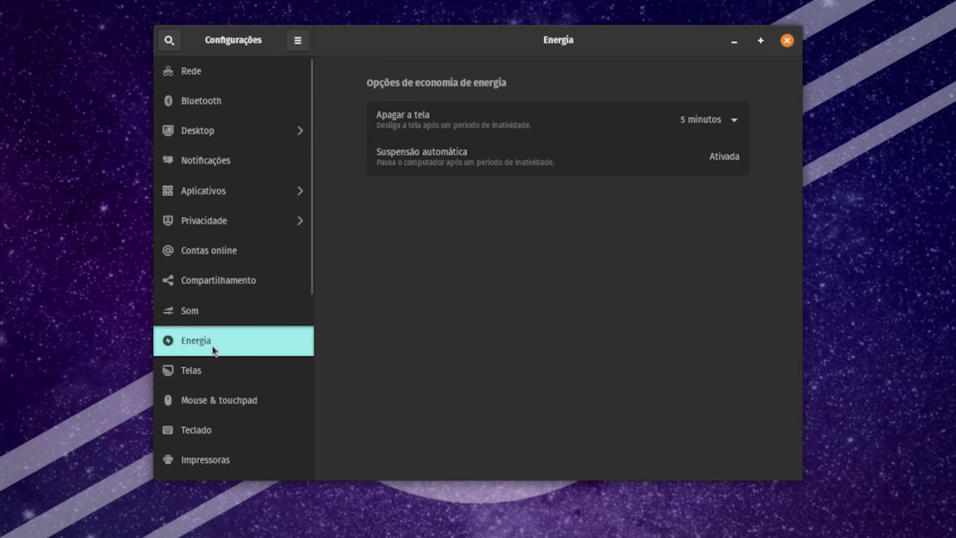
# Step: Change the inactivity time for Apagar a tela in the Energia settings
pyautogui.click(210, 322)
pyautogui.click(222, 345)
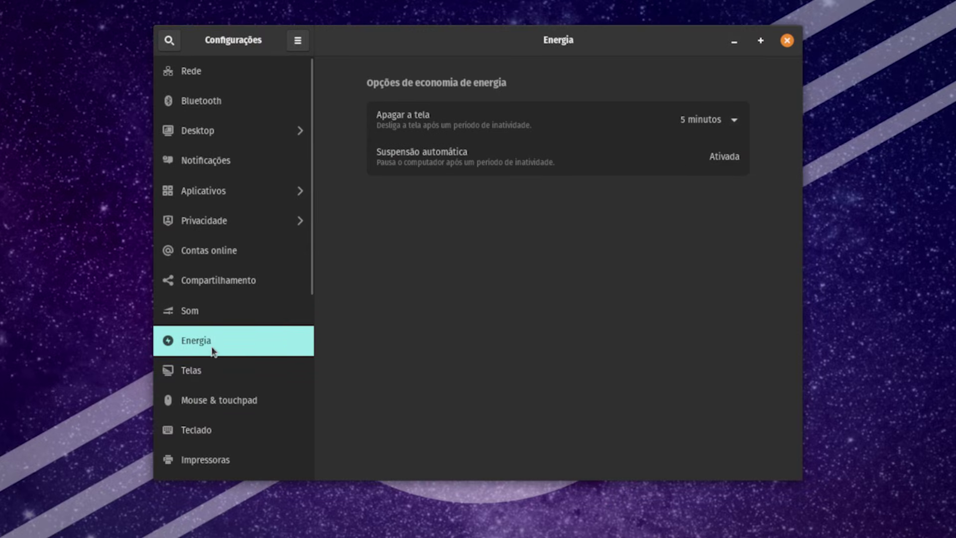
pyautogui.click(688, 126)
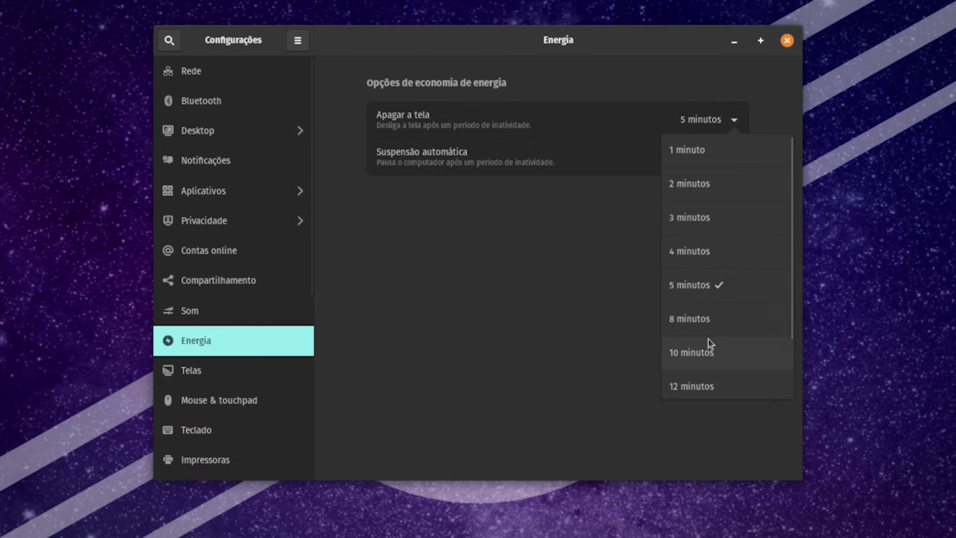
pyautogui.scroll(-3, 710, 344)
pyautogui.click(715, 384)
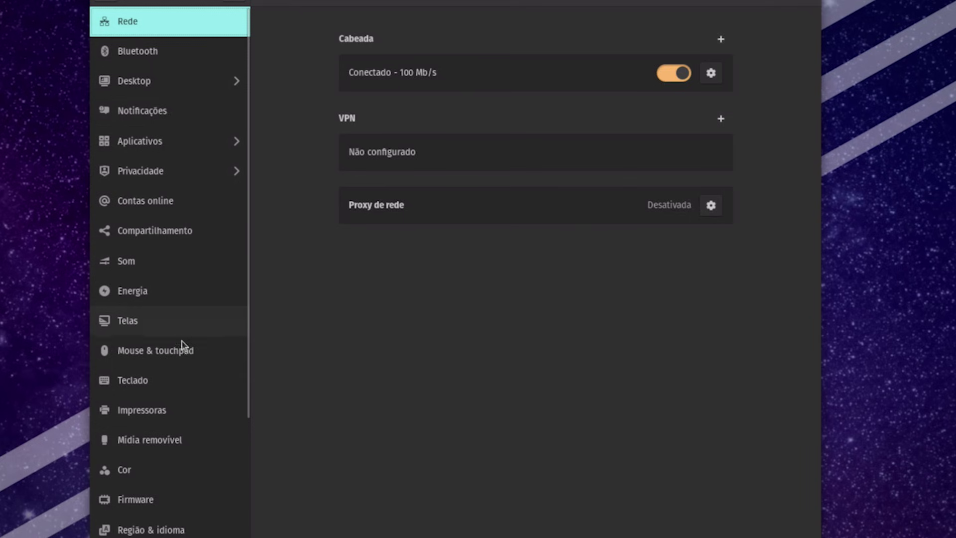
# Step: Add Inglês (EUA), under Inglês (Estados Unidos), as a second input source in the Teclado settings
pyautogui.click(182, 394)
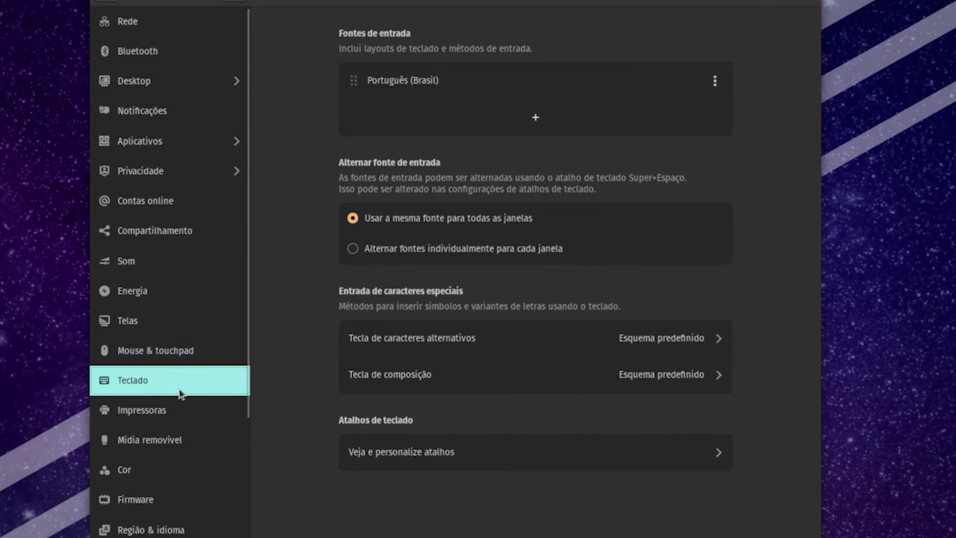
pyautogui.click(547, 117)
pyautogui.click(457, 488)
pyautogui.write('inglês')
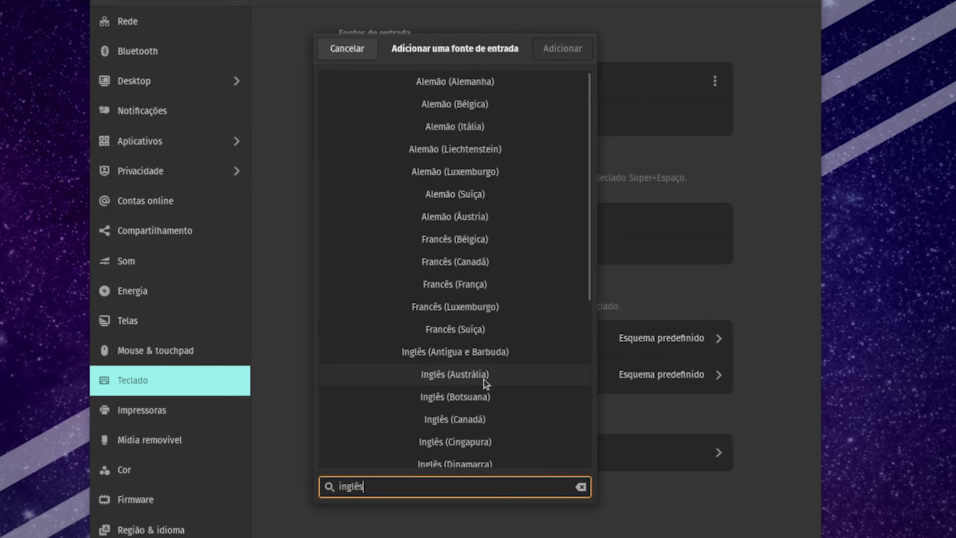
pyautogui.moveTo(589, 288); pyautogui.dragTo(586, 367)
pyautogui.click(467, 356)
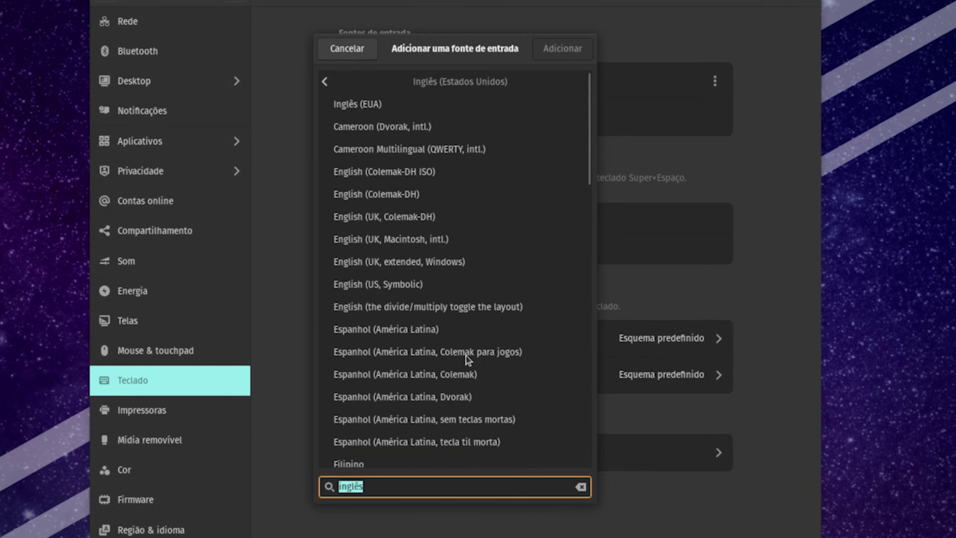
pyautogui.click(459, 110)
pyautogui.click(555, 60)
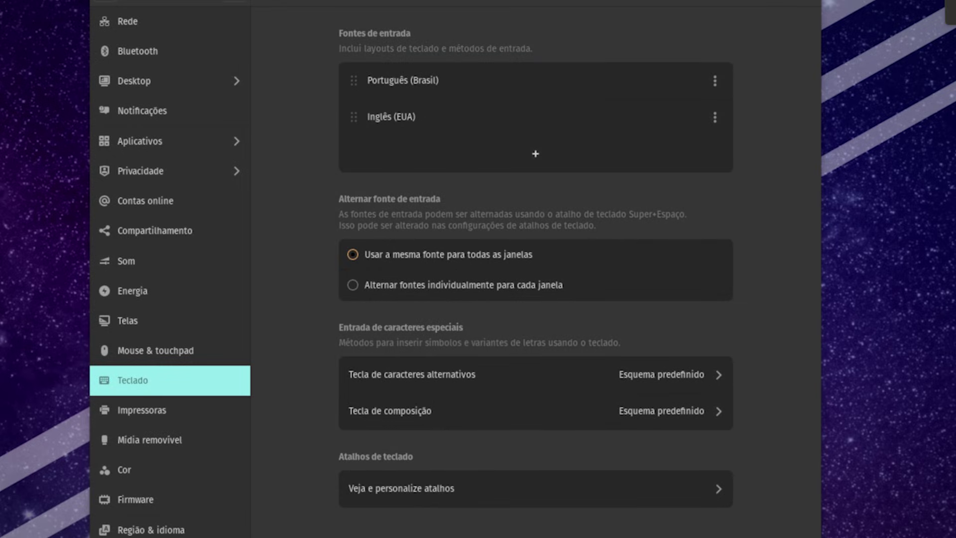
# Step: Switch the active keyboard layout between Português (Brasil) and Inglês (EUA)
pyautogui.press('super+space')
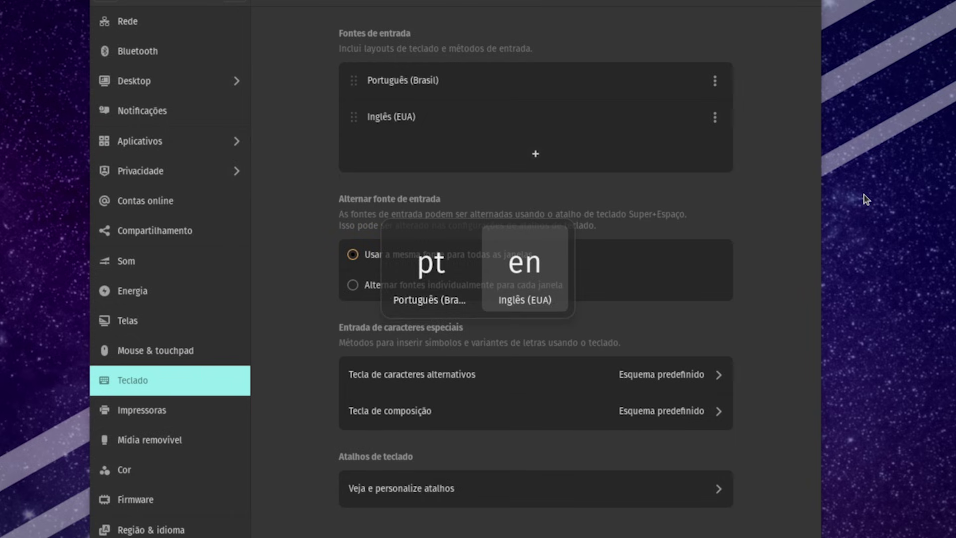
pyautogui.press('super+space')
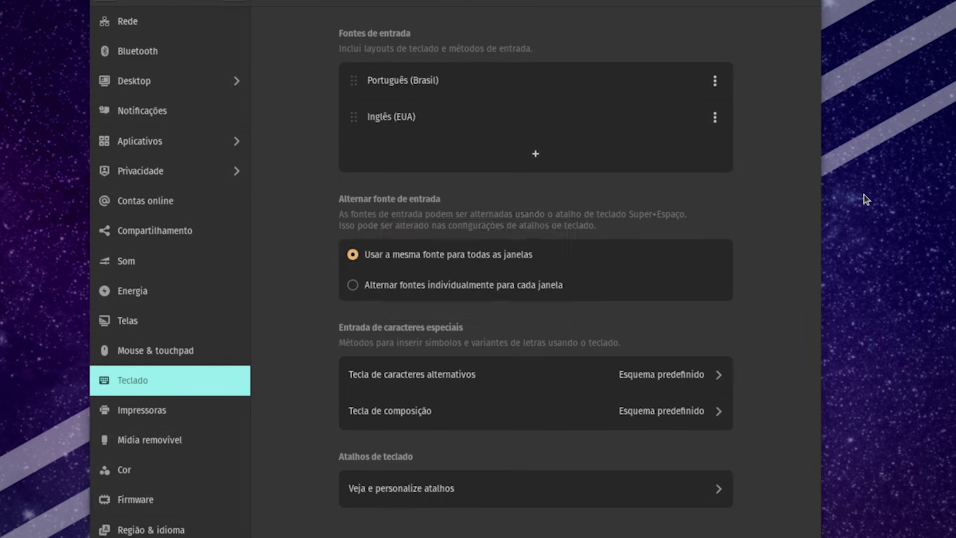
pyautogui.press('super+space')
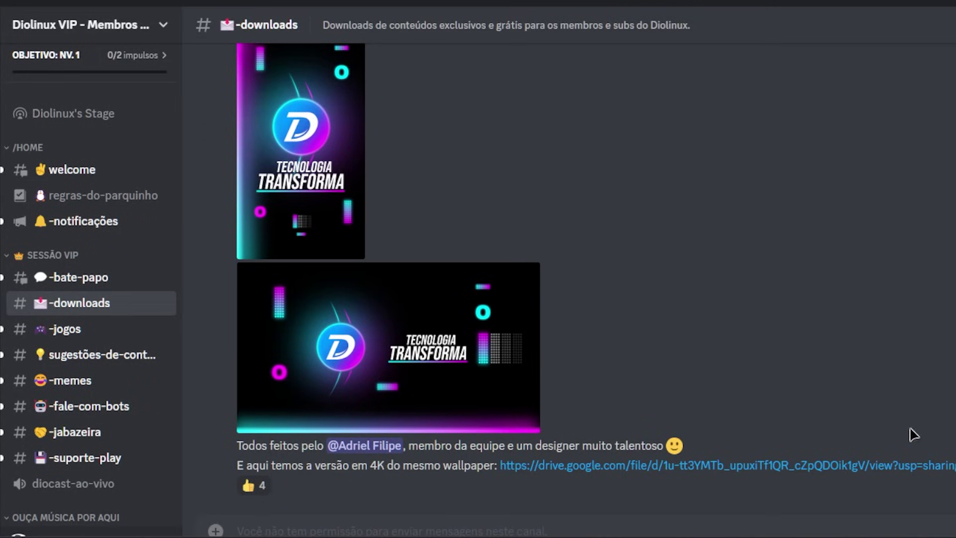
# Step: Look through the older wallpaper posts in the Diolinux VIP server's downloads channel
pyautogui.scroll(15, 947, 368)
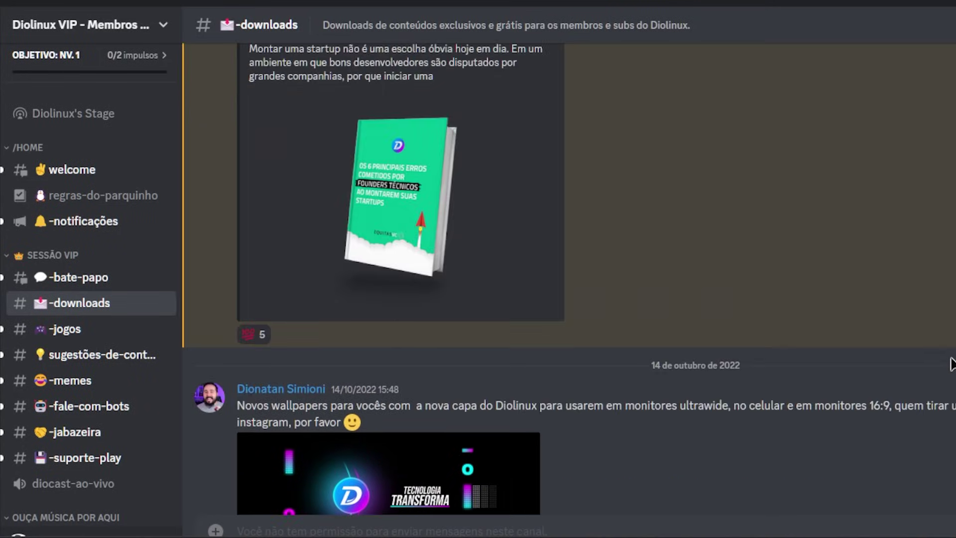
pyautogui.scroll(15, 952, 363)
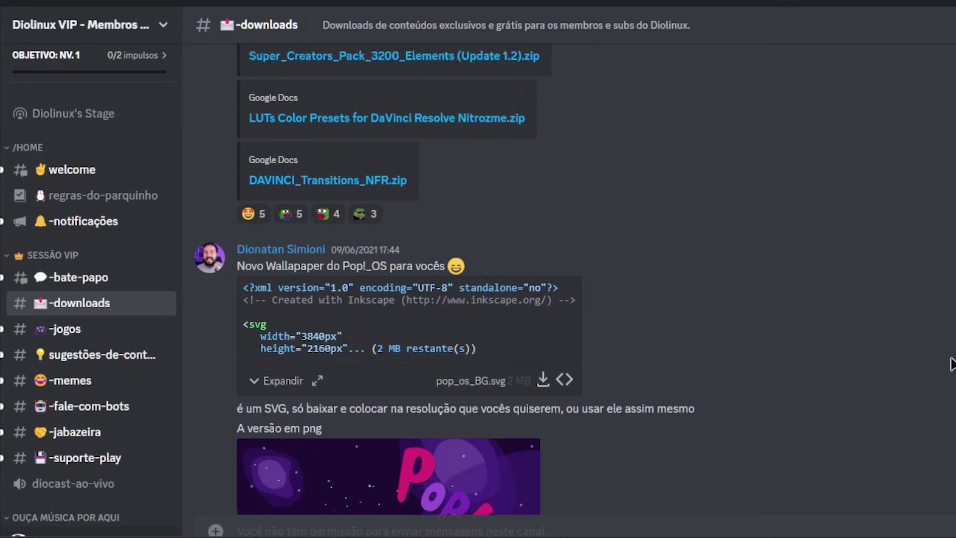
pyautogui.scroll(10, 951, 363)
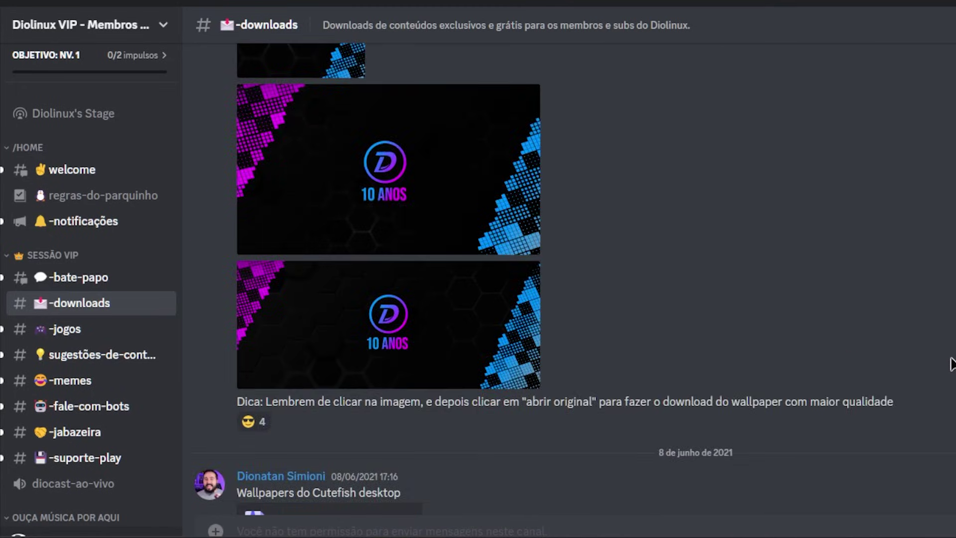
pyautogui.scroll(5, 951, 363)
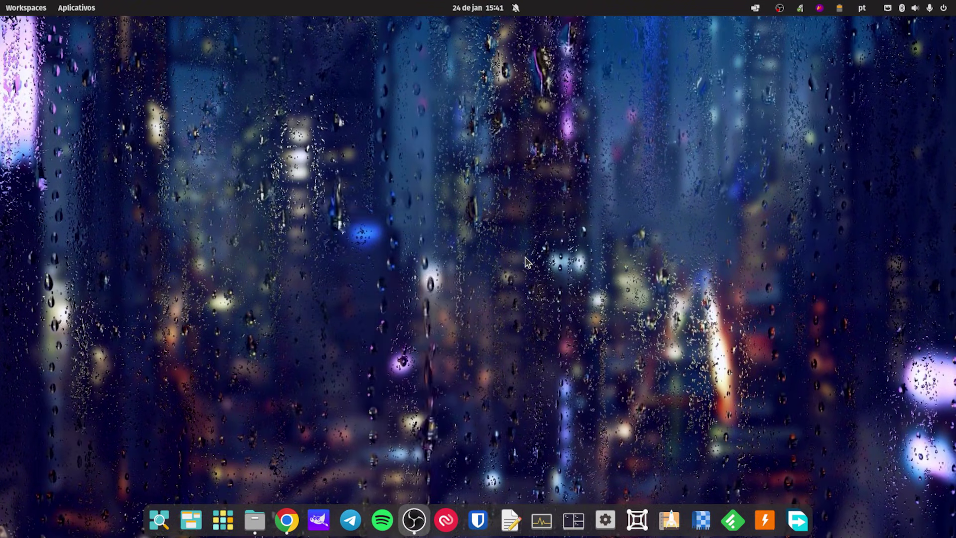
# Step: Launch Hidamari and apply the local video city-sunset-drive-desktop-wallpaperwaifu.com.mp4 as the animated wallpaper
pyautogui.press('super')
pyautogui.write('hida')
pyautogui.press('Return')
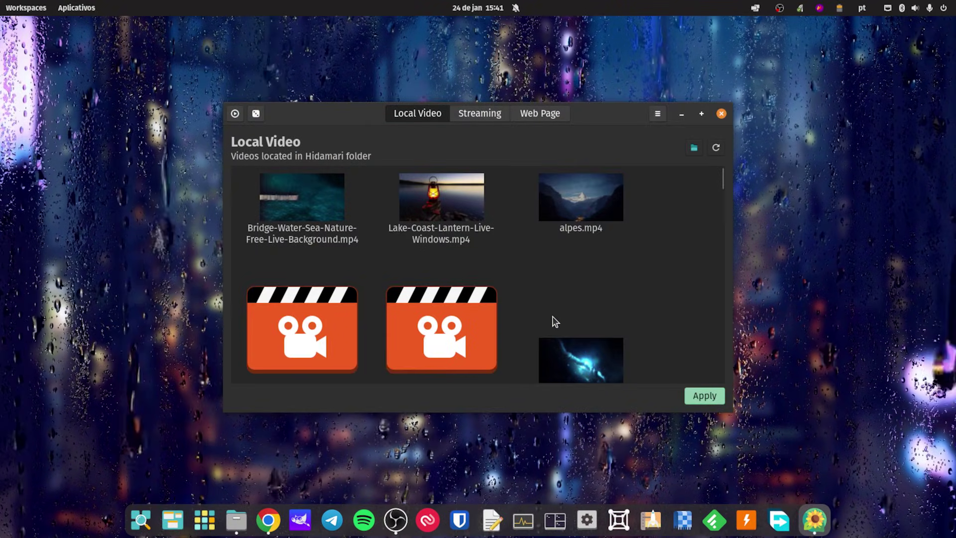
pyautogui.scroll(-5, 570, 248)
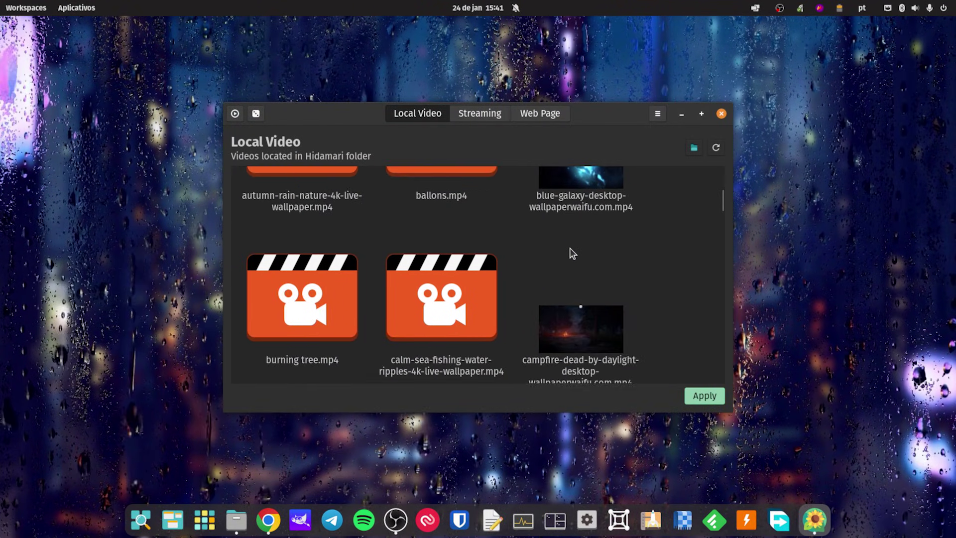
pyautogui.scroll(-10, 570, 248)
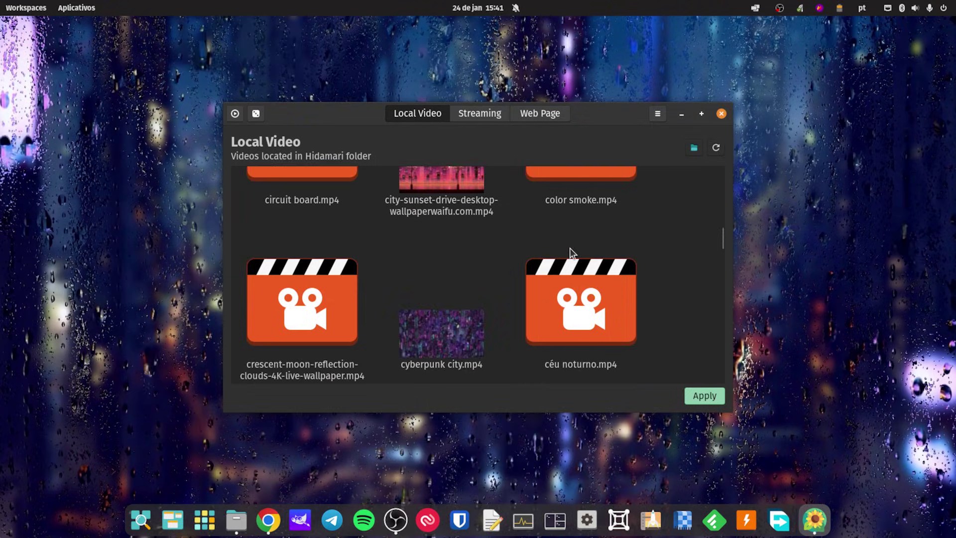
pyautogui.scroll(3, 570, 248)
pyautogui.click(451, 246)
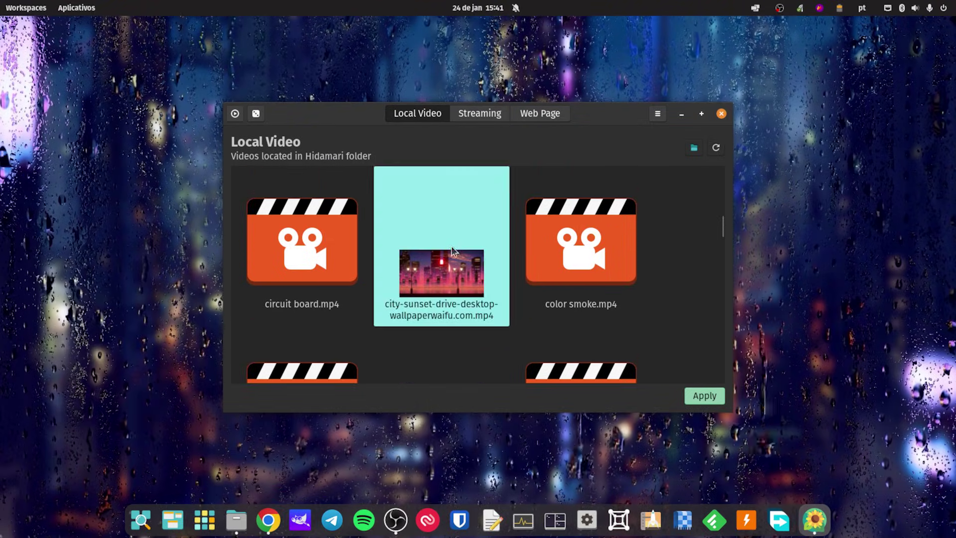
pyautogui.click(716, 397)
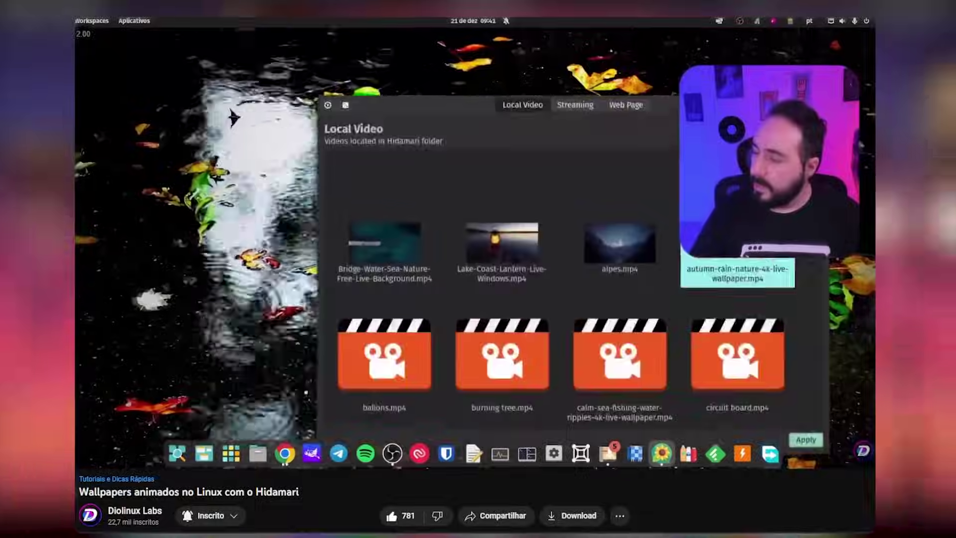
pyautogui.rightClick(158, 189)
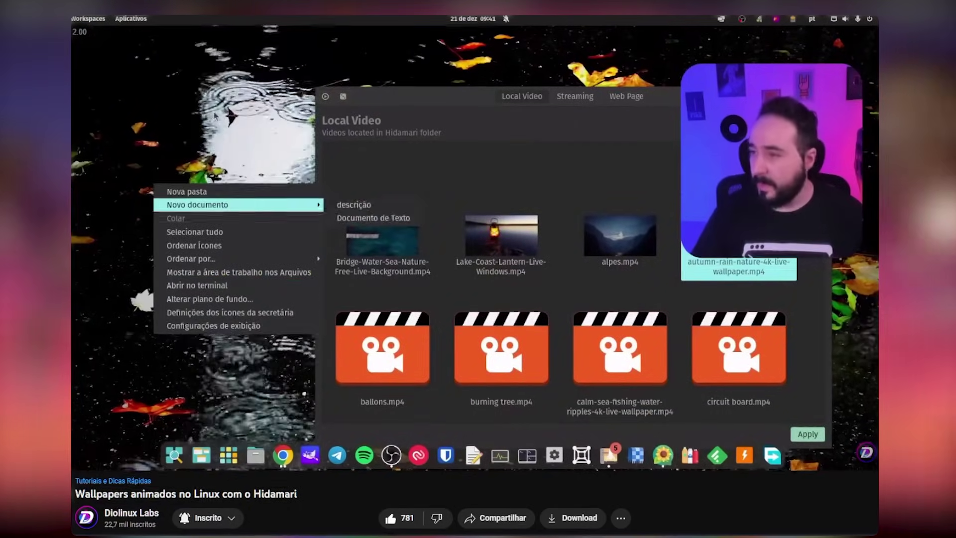
pyautogui.rightClick(166, 97)
pyautogui.click(235, 82)
pyautogui.moveTo(408, 92); pyautogui.dragTo(332, 65)
pyautogui.rightClick(162, 216)
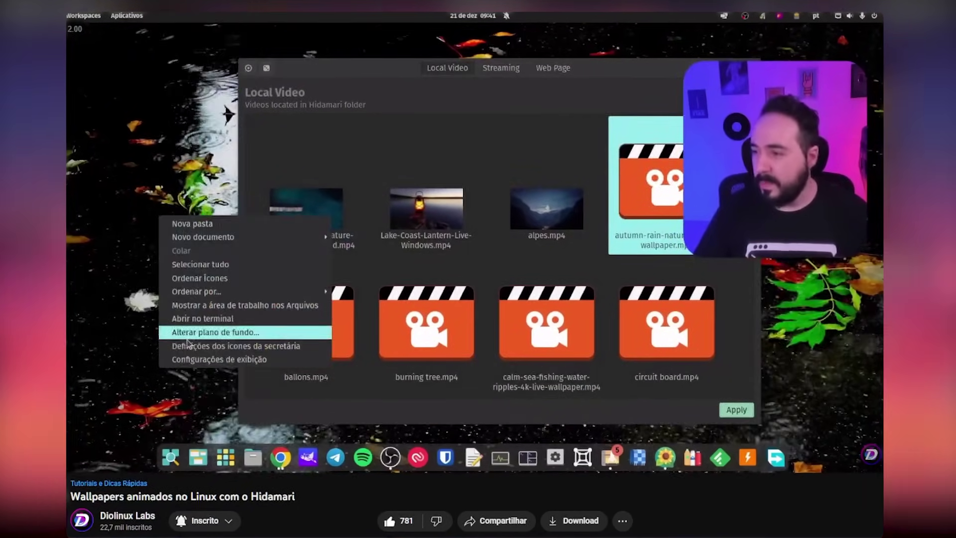
pyautogui.click(333, 75)
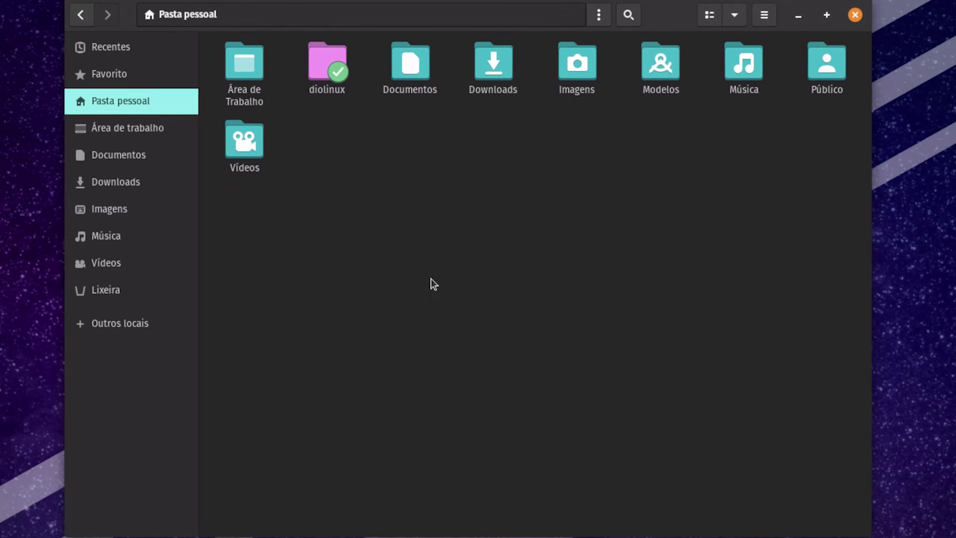
# Step: Create a folder named TEMP in Pasta pessoal and bookmark it in the file manager's sidebar
pyautogui.rightClick(431, 280)
pyautogui.click(551, 289)
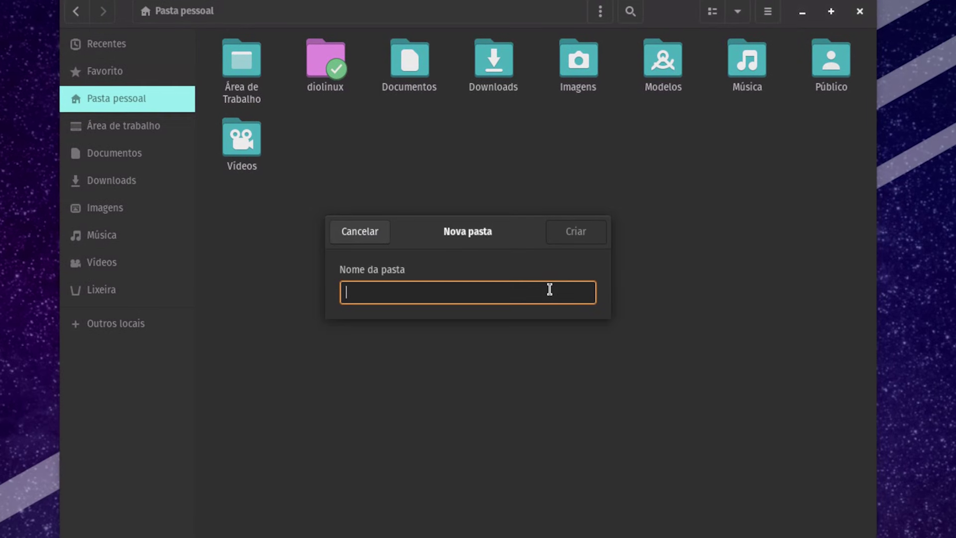
pyautogui.write('TEMP')
pyautogui.press('Return')
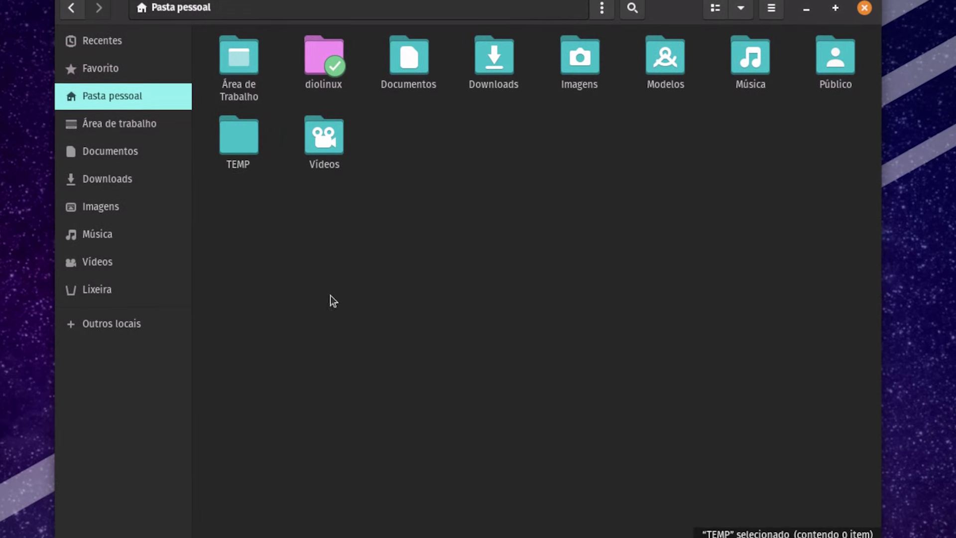
pyautogui.moveTo(247, 133); pyautogui.dragTo(136, 322)
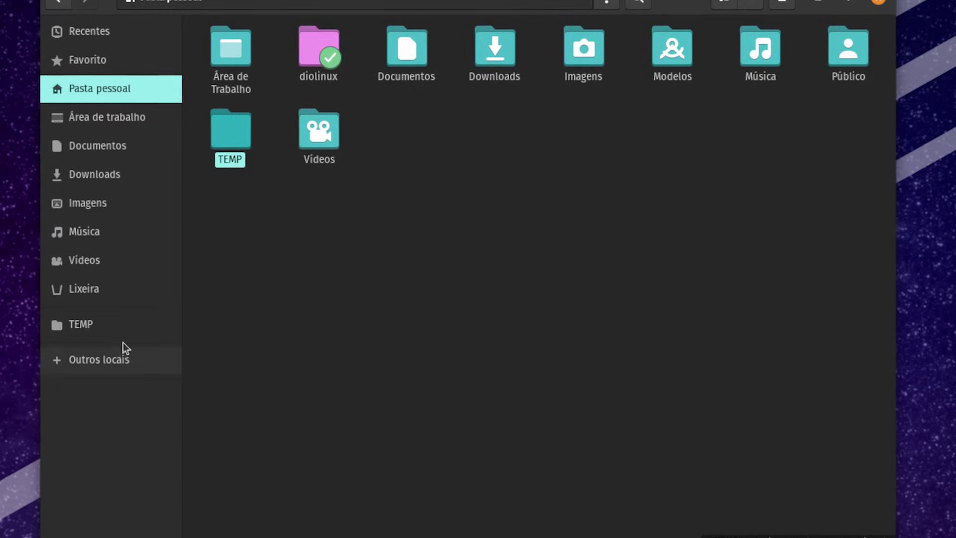
pyautogui.click(127, 324)
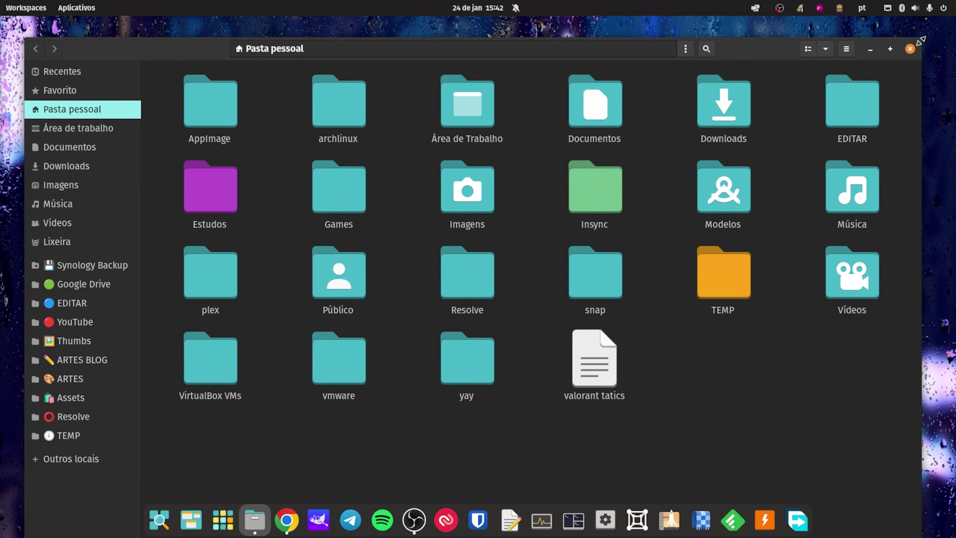
# Step: Shrink and reposition the file manager window, and reduce the size of its folder icons
pyautogui.moveTo(921, 41); pyautogui.dragTo(753, 122)
pyautogui.moveTo(614, 131); pyautogui.dragTo(650, 54)
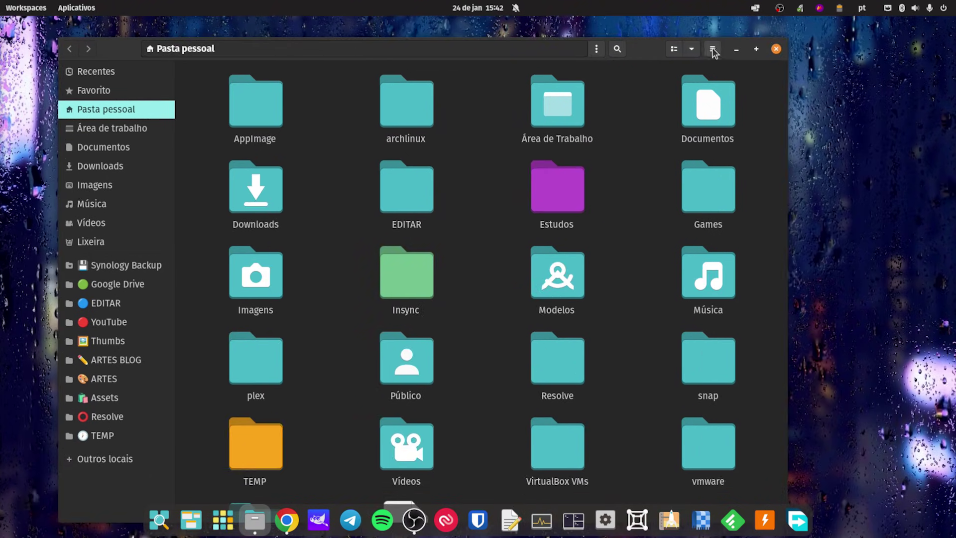
pyautogui.click(713, 50)
pyautogui.click(692, 48)
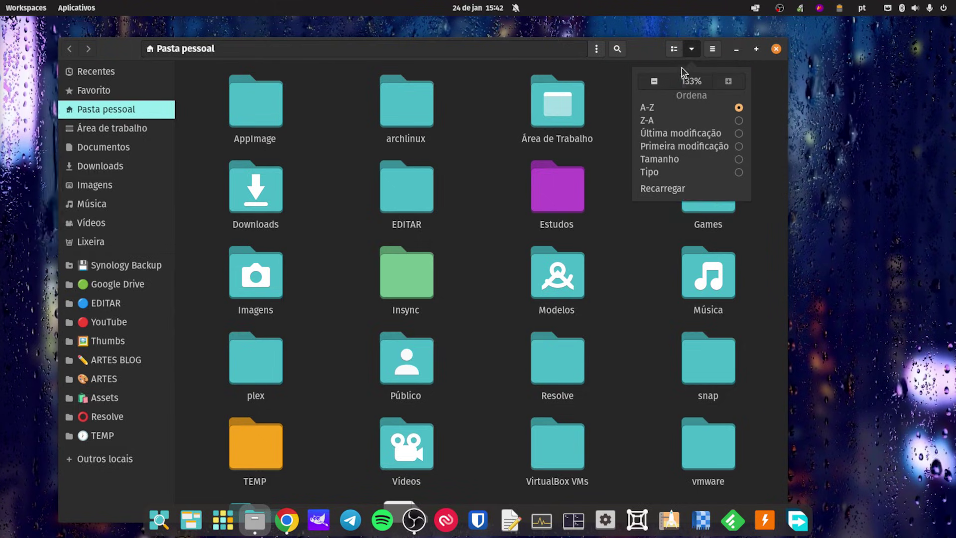
pyautogui.click(651, 80)
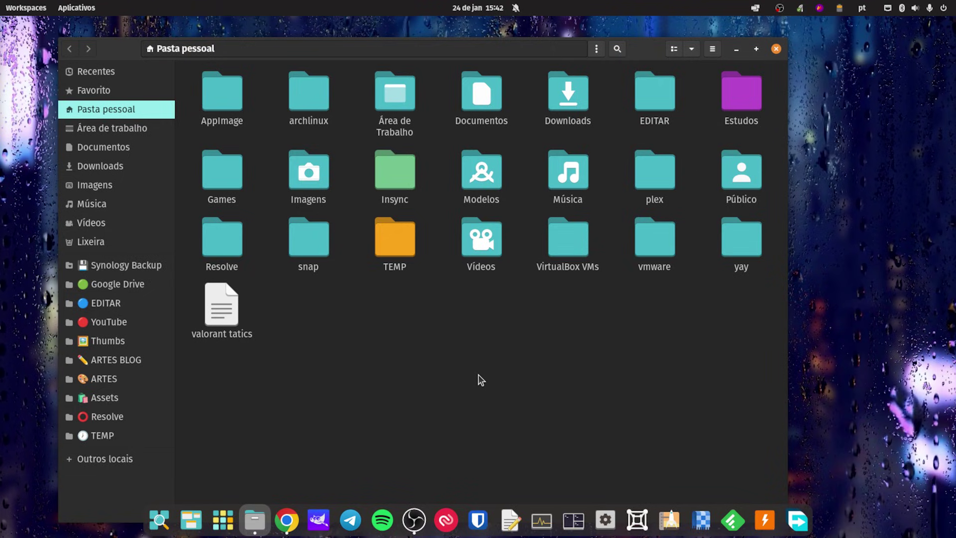
# Step: Find and open the Caracteres app
pyautogui.press('super')
pyautogui.write('caract')
pyautogui.press('Down')
pyautogui.press('Return')
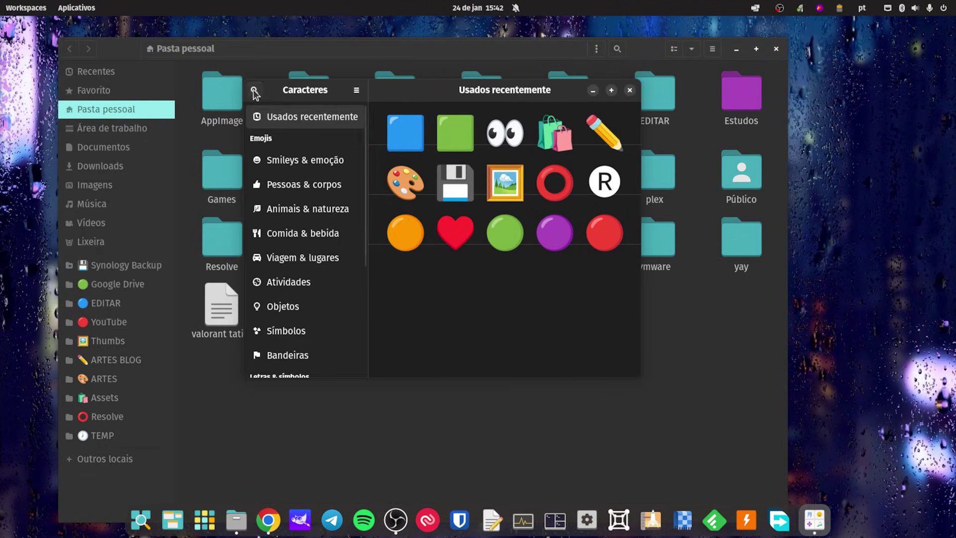
# Step: Search Caracteres for "blue", copy the blue book emoji and close the app
pyautogui.click(254, 90)
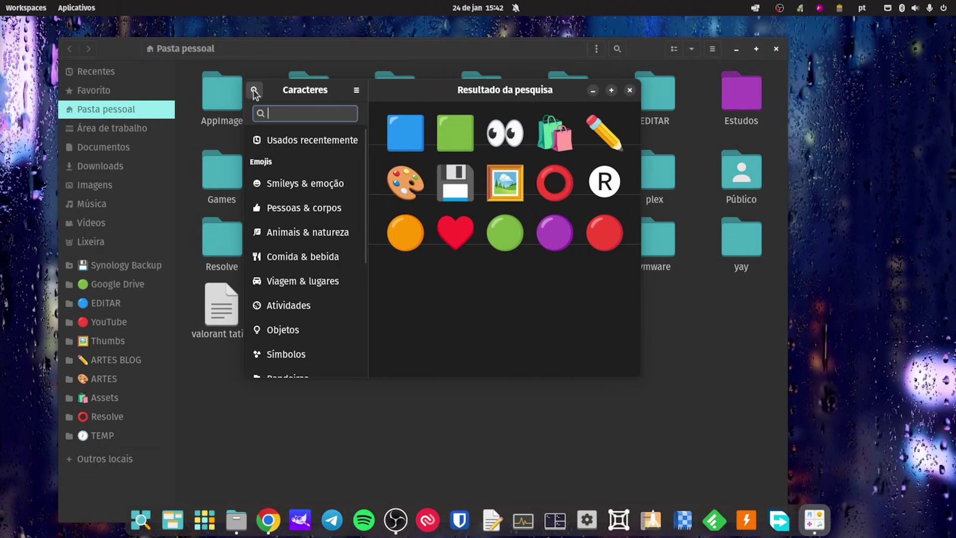
pyautogui.write('pink')
pyautogui.press('BackSpace')
pyautogui.press('BackSpace')
pyautogui.press('BackSpace')
pyautogui.write('blue')
pyautogui.click(557, 133)
pyautogui.click(441, 247)
pyautogui.click(521, 107)
pyautogui.click(630, 90)
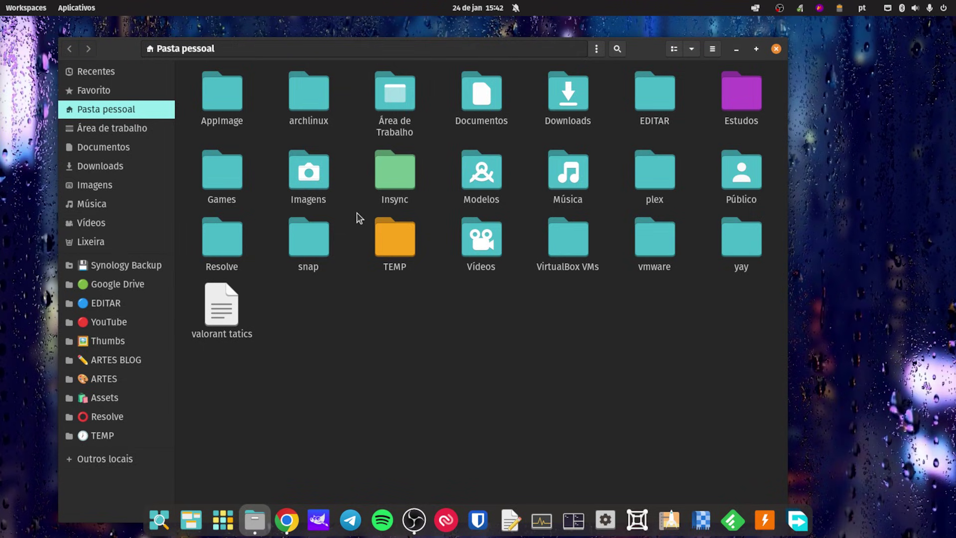
# Step: Bookmark the Estudos folder above Synology Backup, prefix its bookmark name with the blue book emoji, and open it
pyautogui.moveTo(742, 92); pyautogui.dragTo(117, 267)
pyautogui.rightClick(117, 265)
pyautogui.click(128, 220)
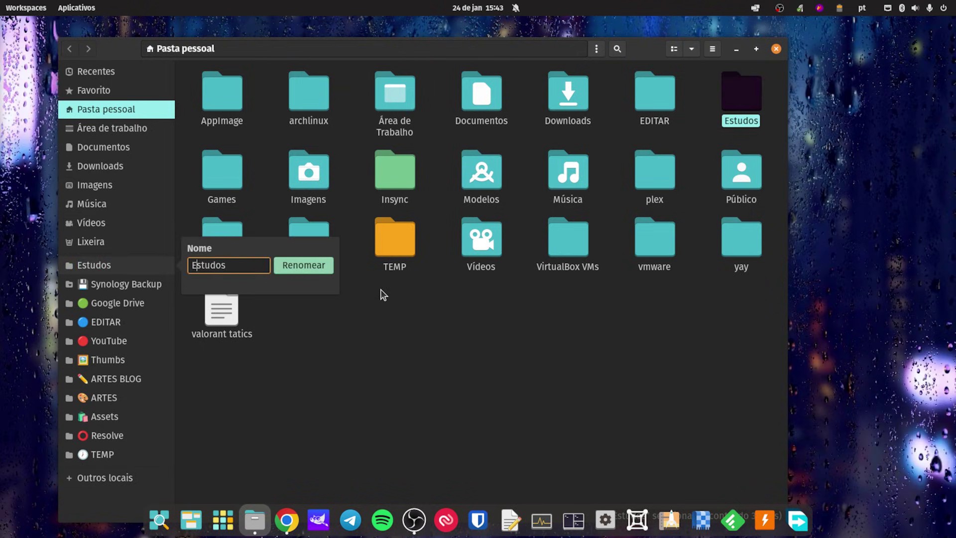
pyautogui.press('Return')
pyautogui.click(113, 266)
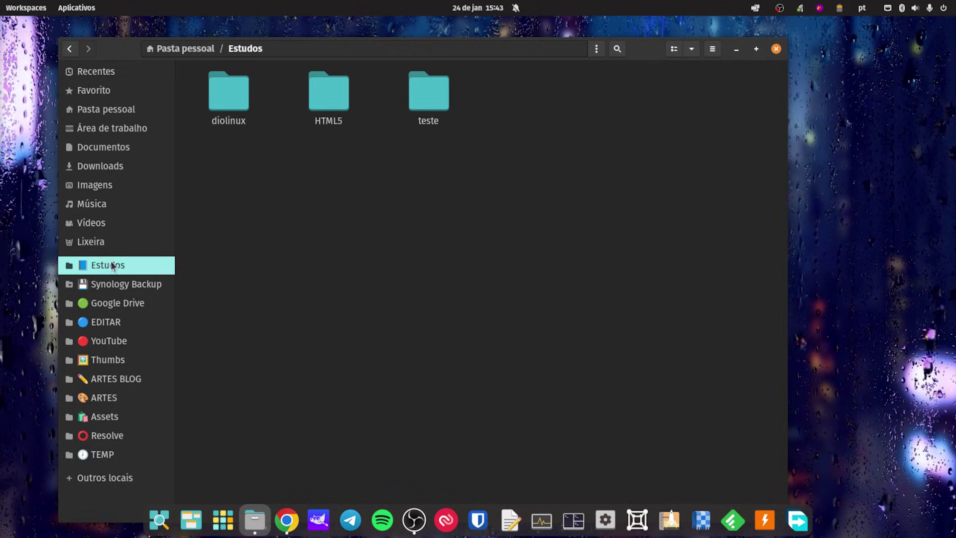